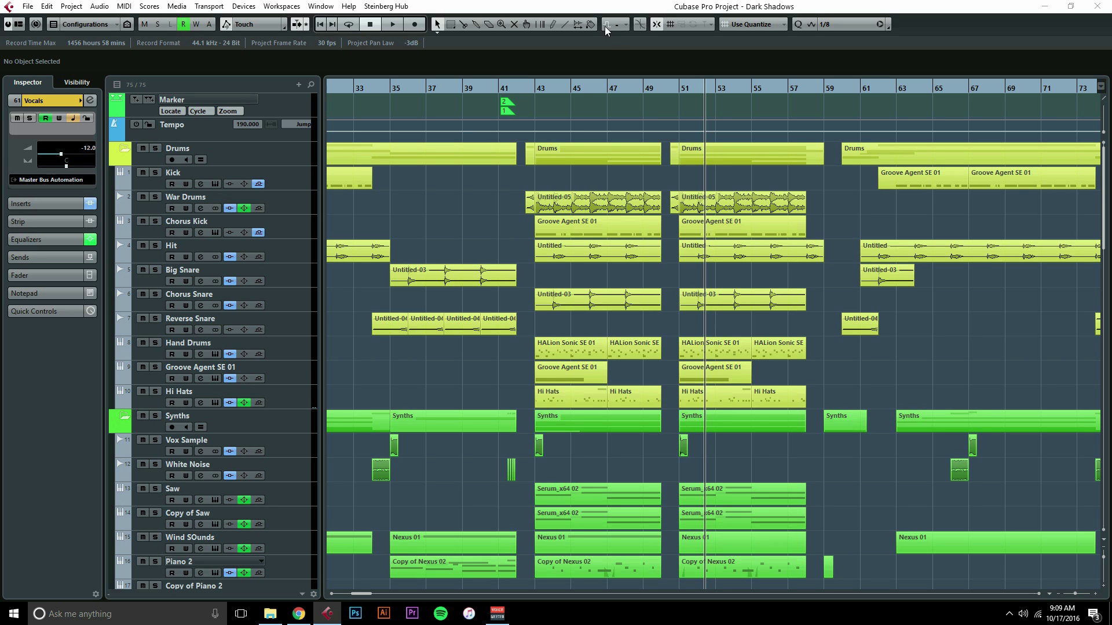
- Play the song from the start to around bar 24, then park the cursor near bar 2
{"action": "left_click", "coordinate": [575, 92]}
{"action": "key", "text": "Home"}
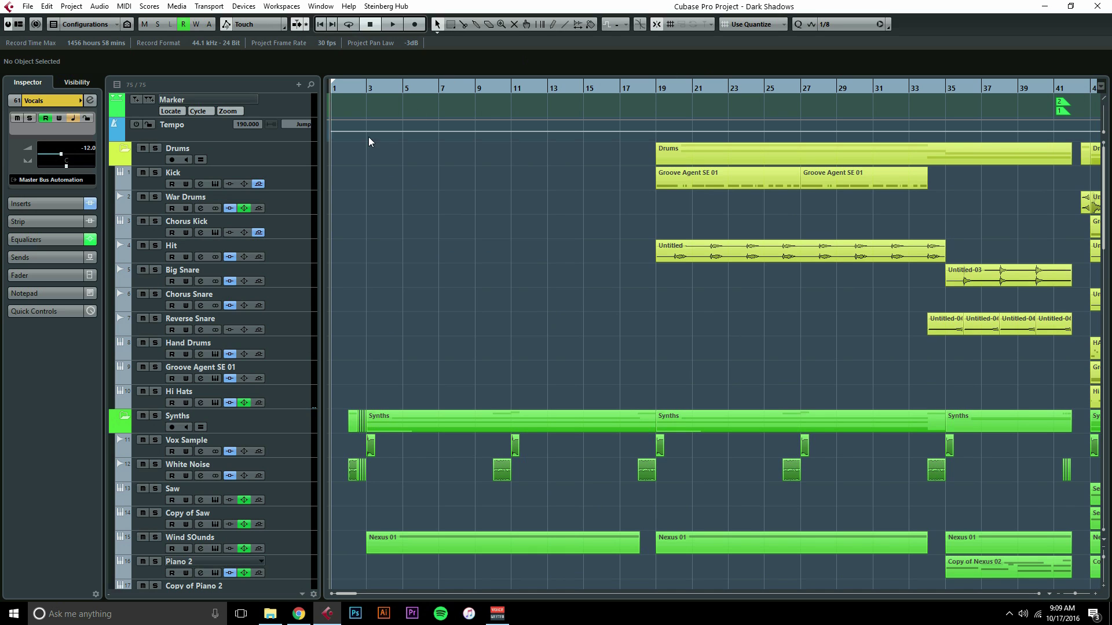
{"action": "key", "text": "space"}
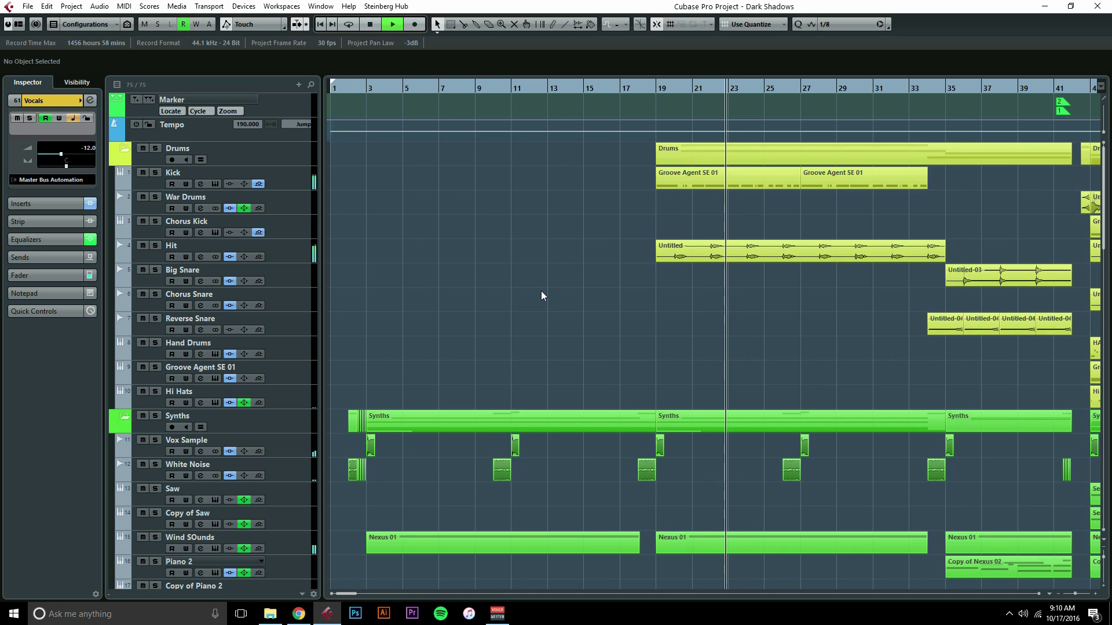
{"action": "key", "text": "space"}
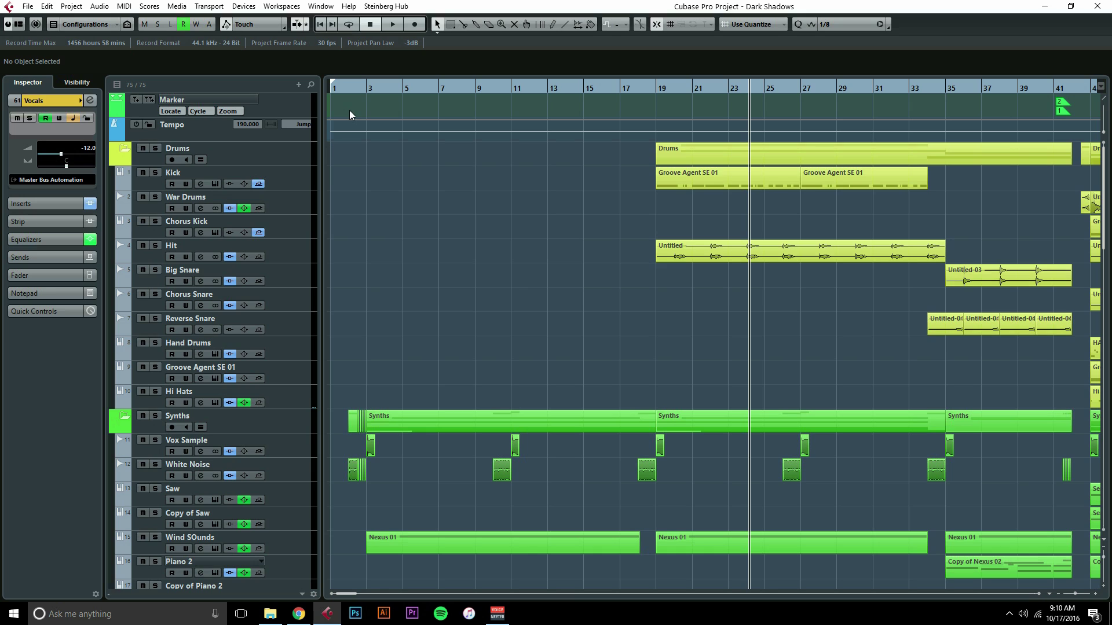
{"action": "left_click", "coordinate": [355, 88]}
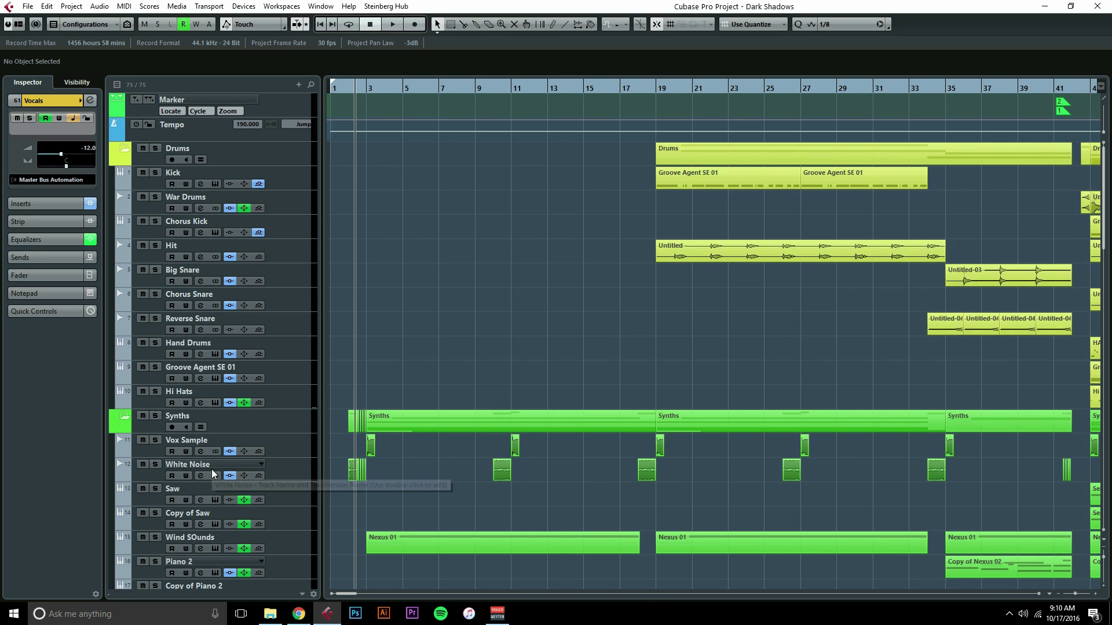
- Solo Copy of Bass, Lead Plucks and Verse Lead, and play them from bar 2 to about bar 11
{"action": "scroll", "coordinate": [359, 394], "scroll_direction": "down", "scroll_amount": 8}
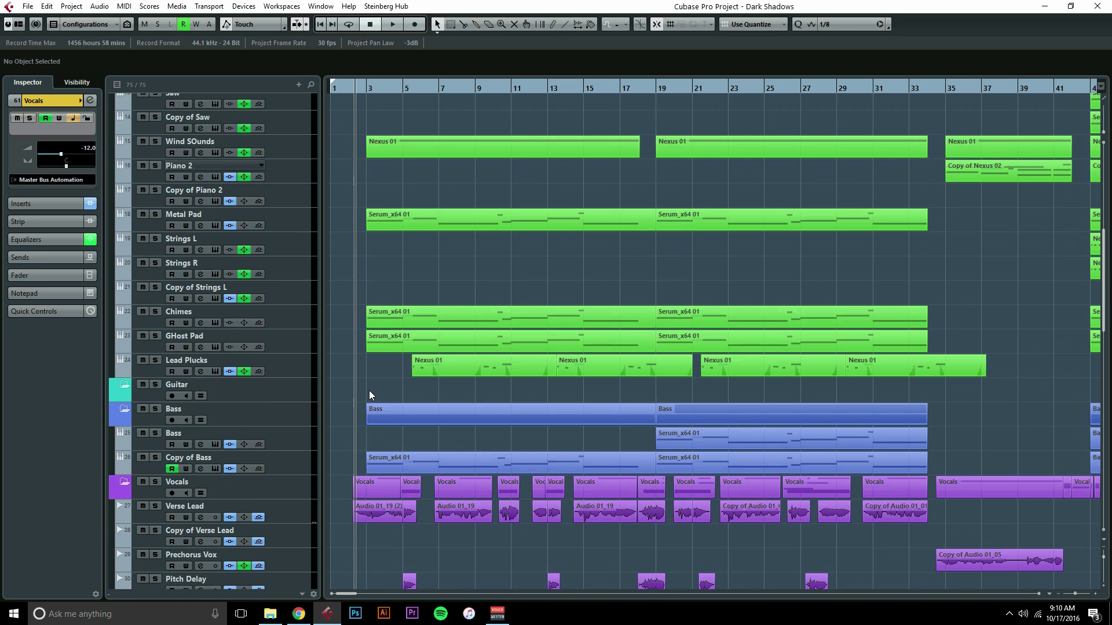
{"action": "left_click", "coordinate": [155, 458]}
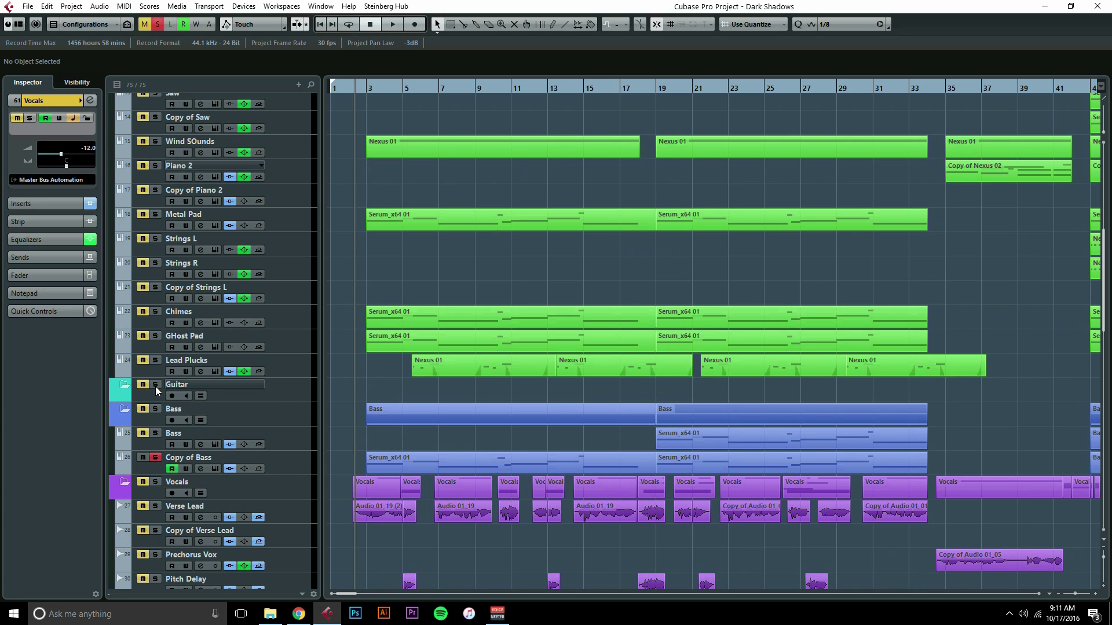
{"action": "left_click", "coordinate": [155, 360]}
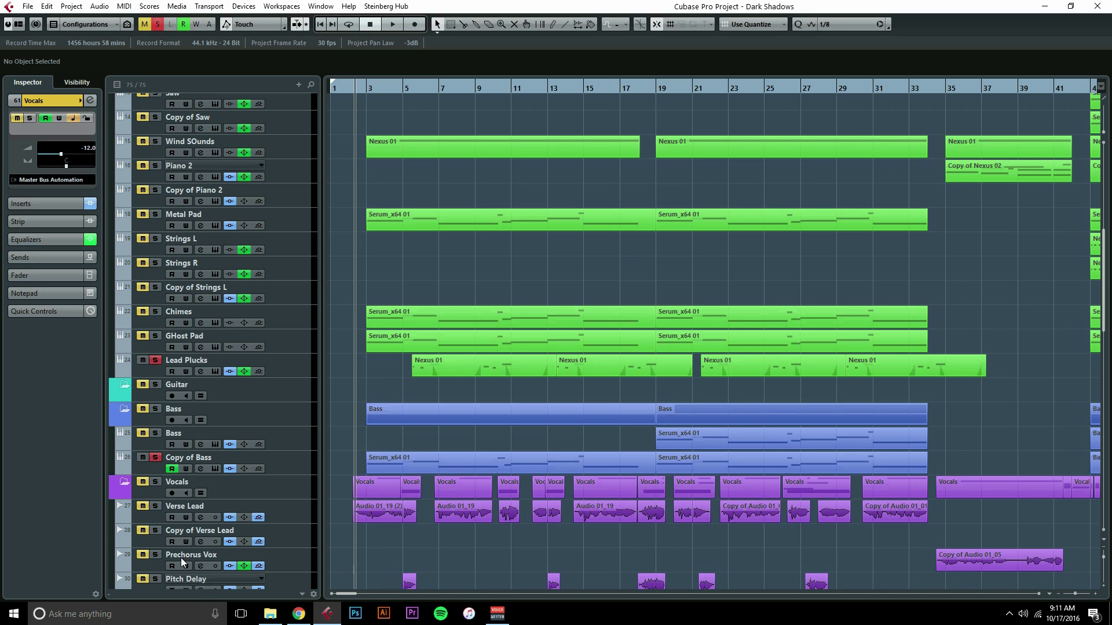
{"action": "key", "text": "s"}
{"action": "key", "text": "space"}
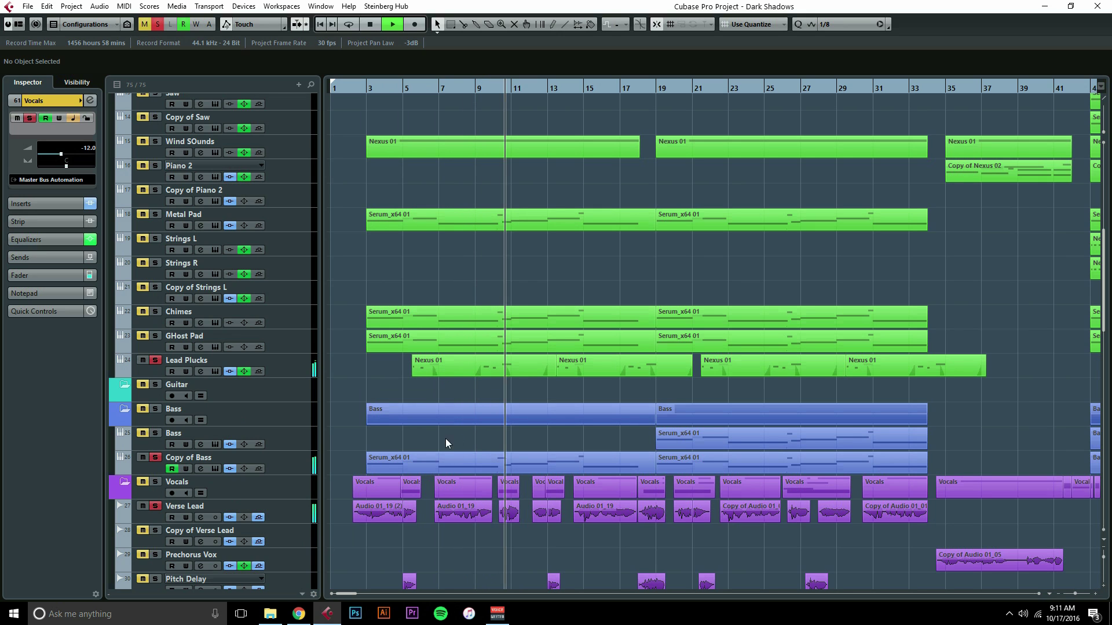
{"action": "key", "text": "space"}
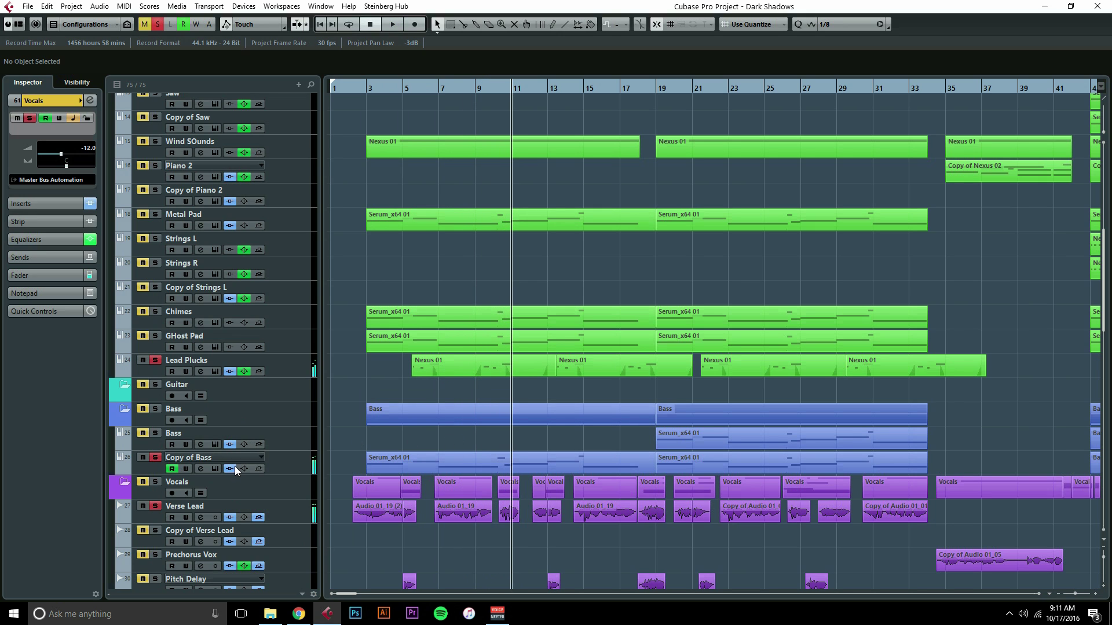
- Open the Lead Plucks channel settings and bypass all its inserts
{"action": "left_click", "coordinate": [277, 468]}
{"action": "left_click", "coordinate": [201, 469]}
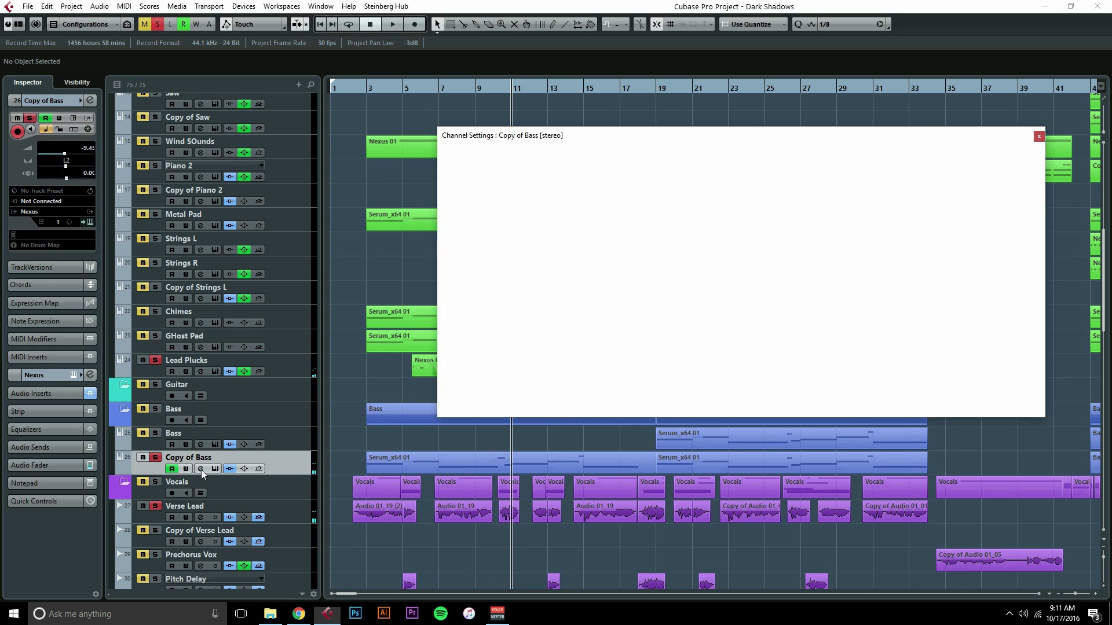
{"action": "left_click", "coordinate": [201, 470]}
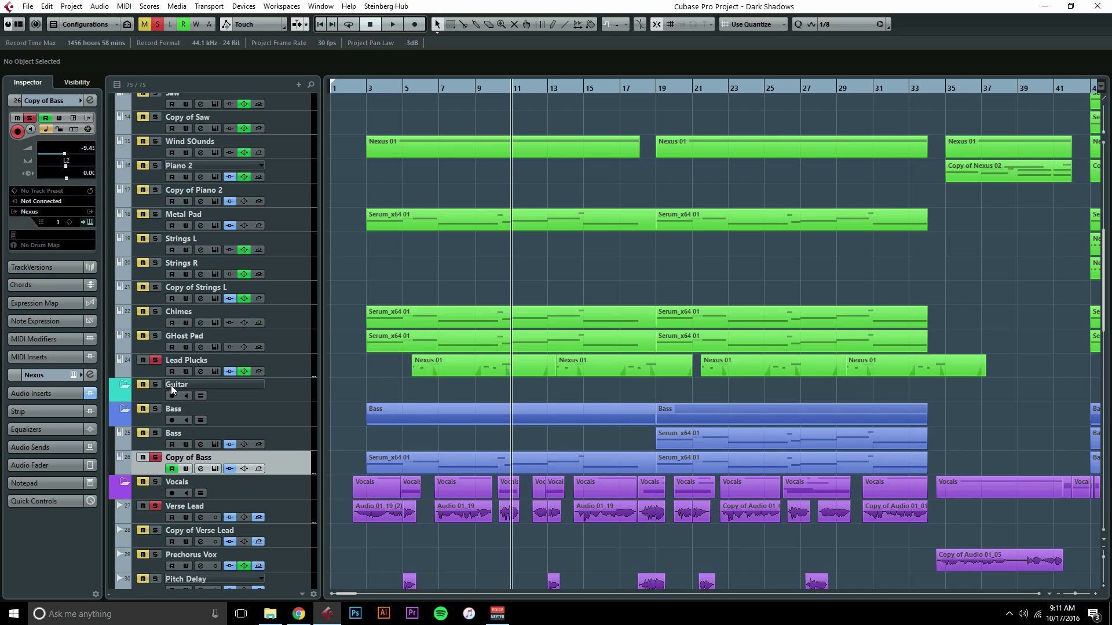
{"action": "left_click", "coordinate": [199, 369]}
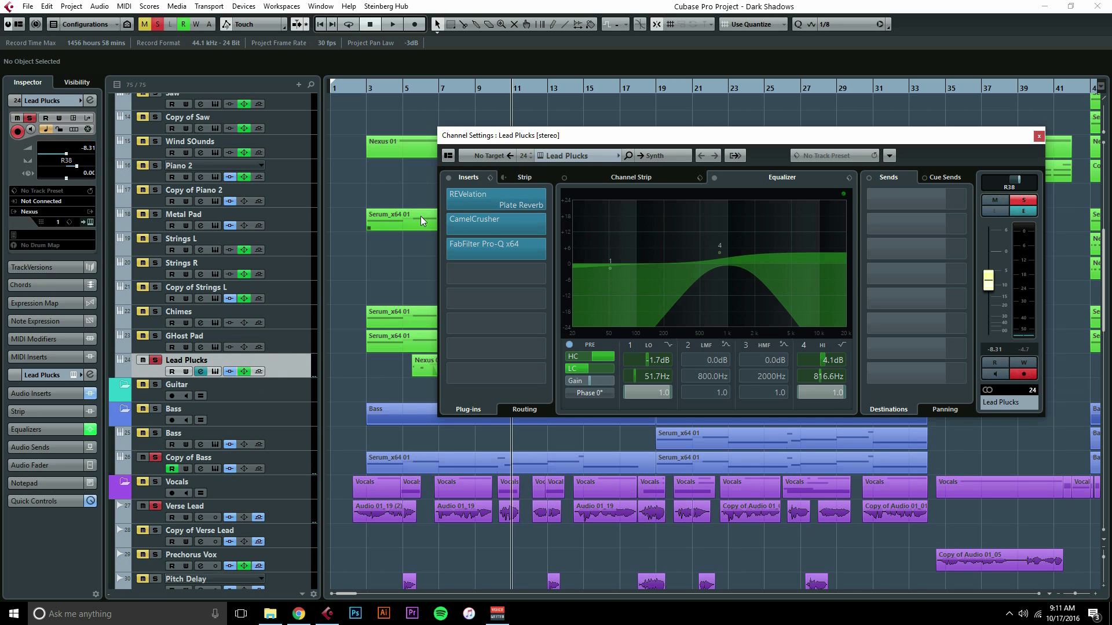
{"action": "left_click", "coordinate": [448, 178]}
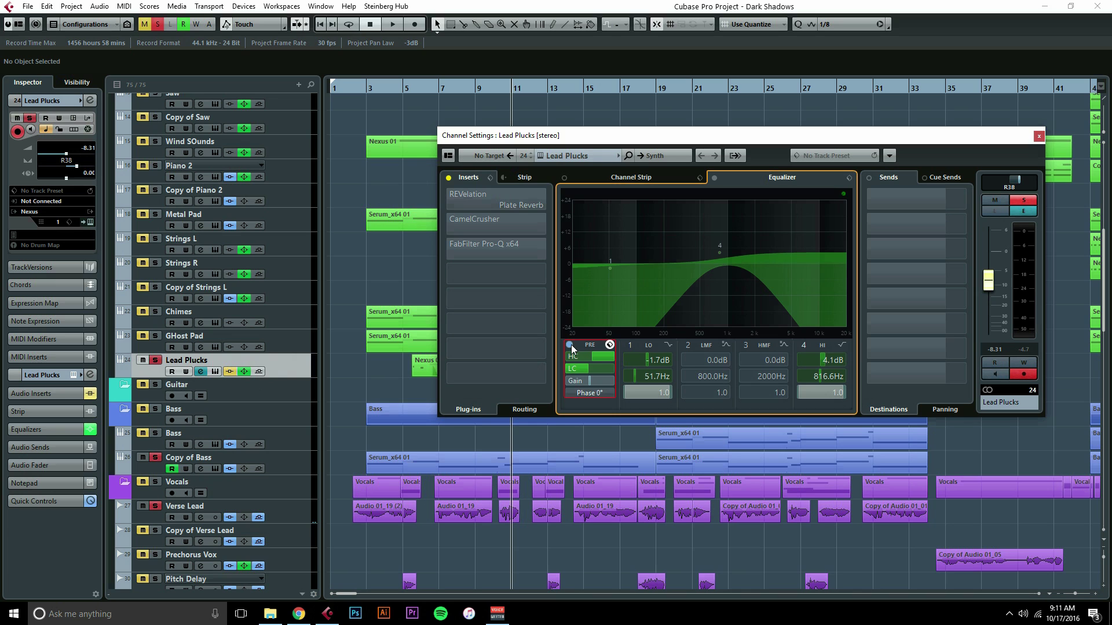
- Audition Lead Plucks from bar 5 twice with its inserts bypassed
{"action": "left_click_drag", "start_coordinate": [977, 135], "coordinate": [979, 536]}
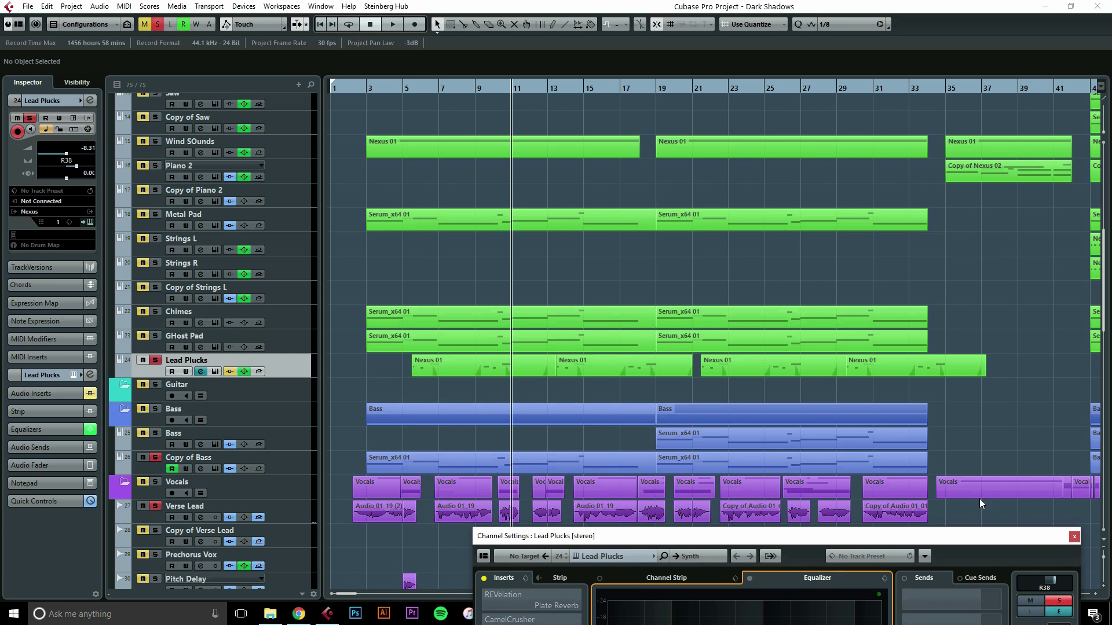
{"action": "left_click", "coordinate": [407, 91]}
{"action": "key", "text": "space"}
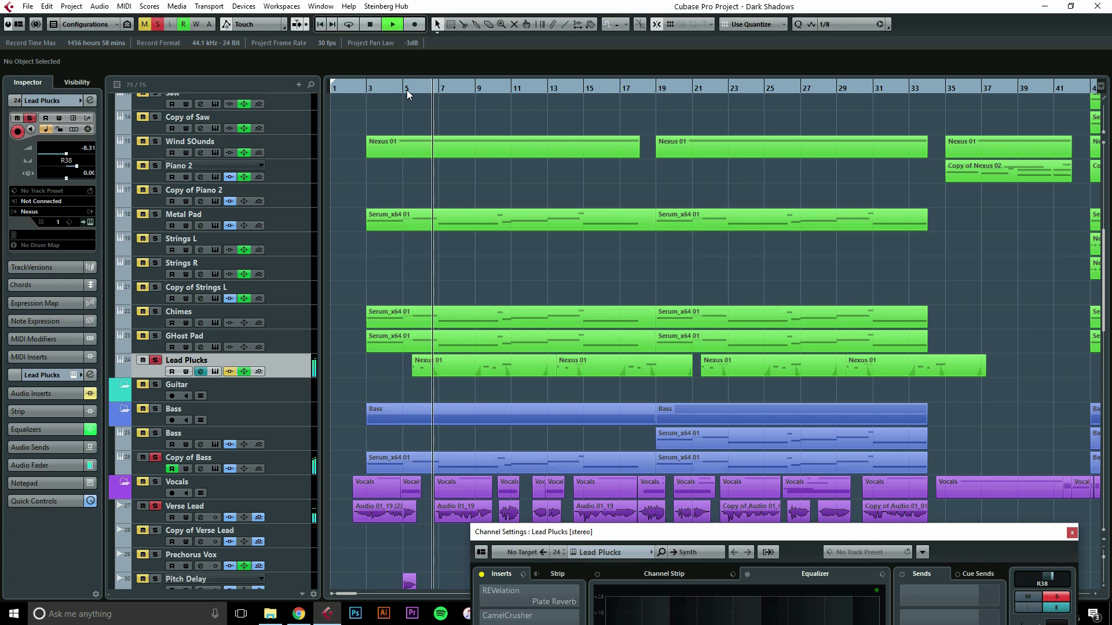
{"action": "key", "text": "space"}
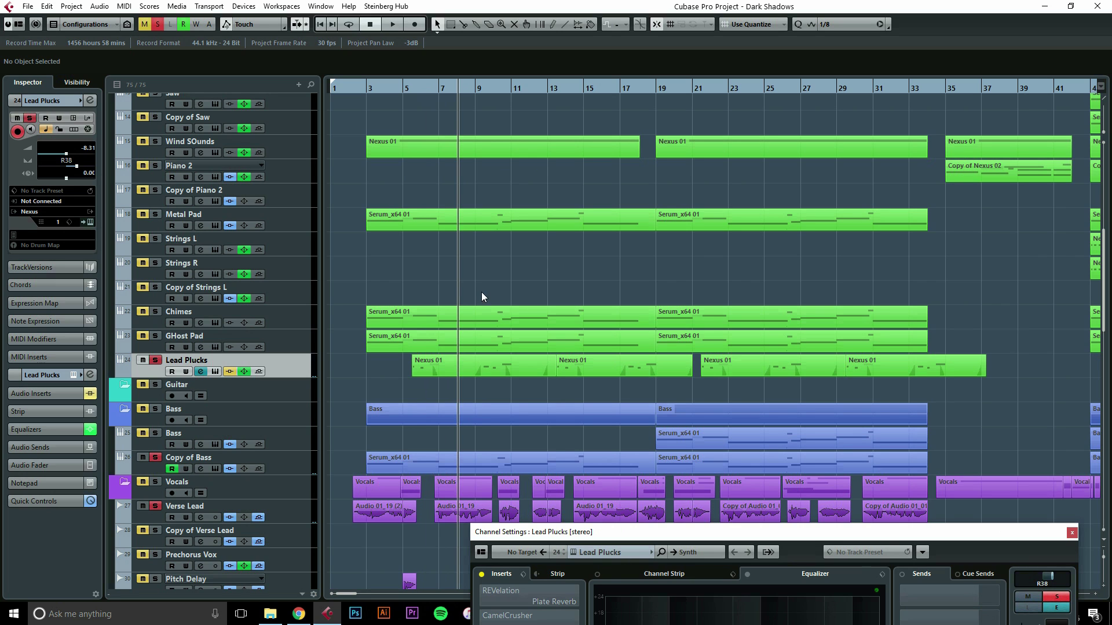
{"action": "left_click_drag", "start_coordinate": [411, 92], "coordinate": [414, 89]}
{"action": "key", "text": "space"}
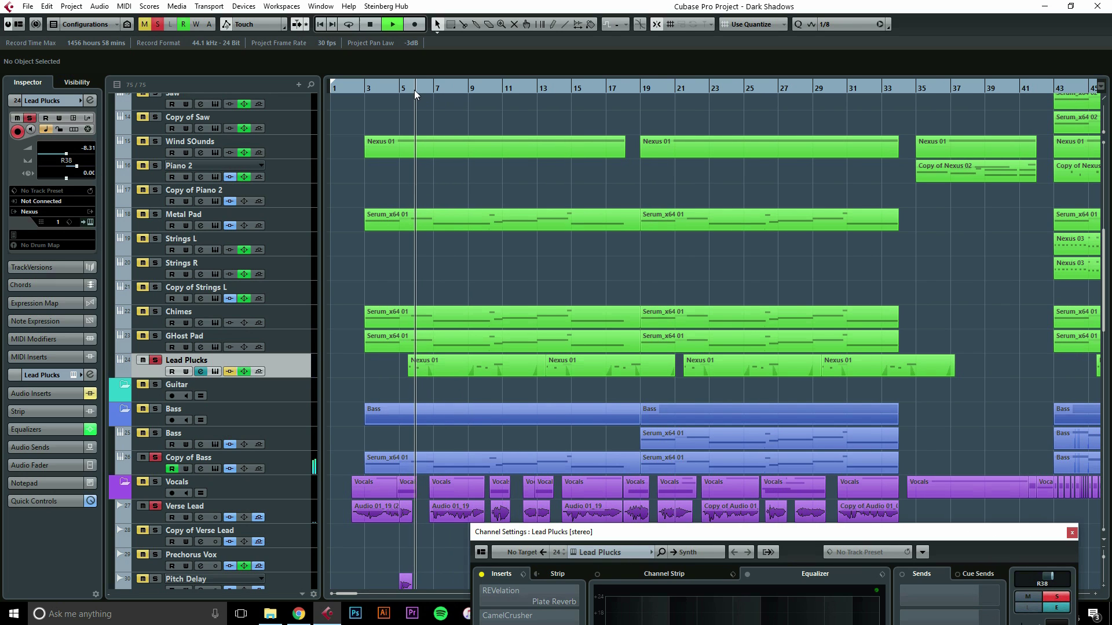
{"action": "key", "text": "space"}
{"action": "left_click_drag", "start_coordinate": [652, 532], "coordinate": [626, 142]}
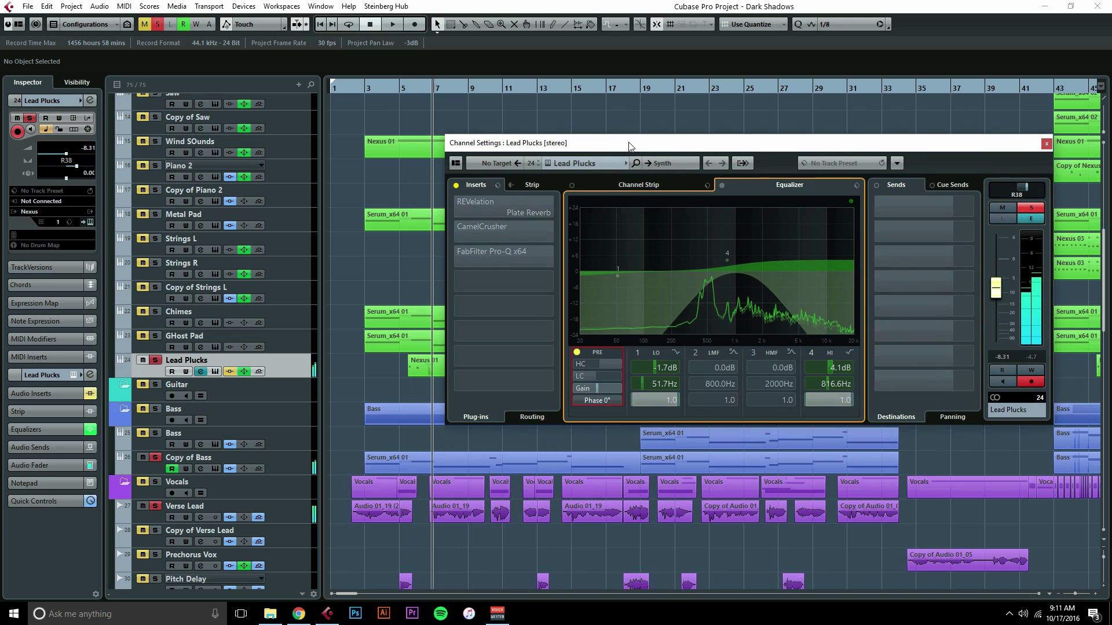
- Re-enable the REVelation and CamelCrusher inserts, play from bar 4, and view CamelCrusher's Annihilate patch
{"action": "left_click", "coordinate": [458, 203]}
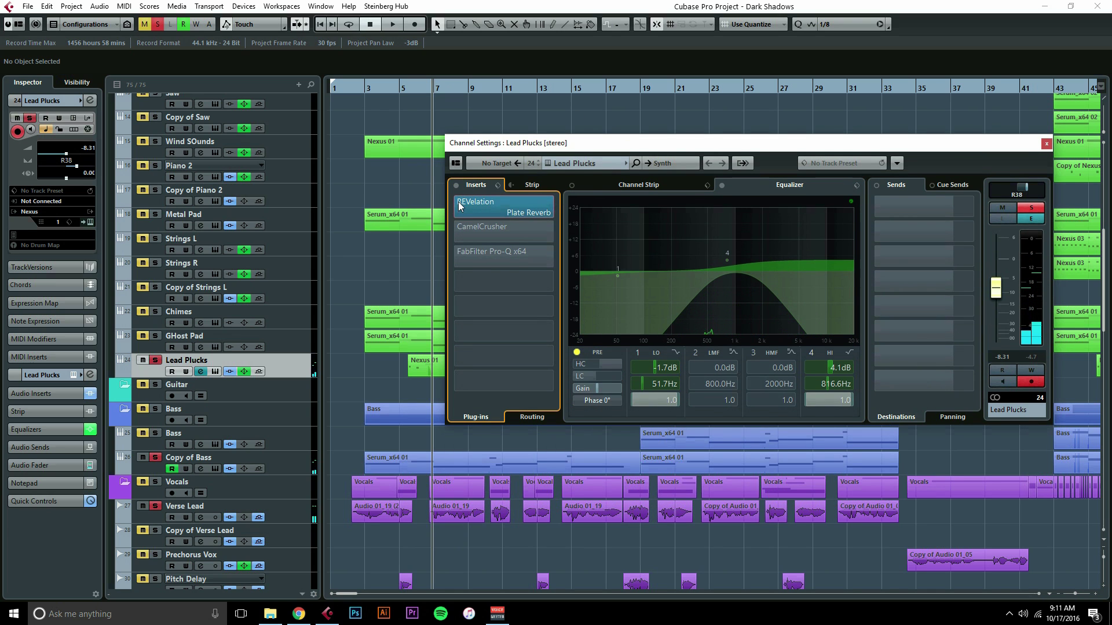
{"action": "left_click", "coordinate": [456, 230]}
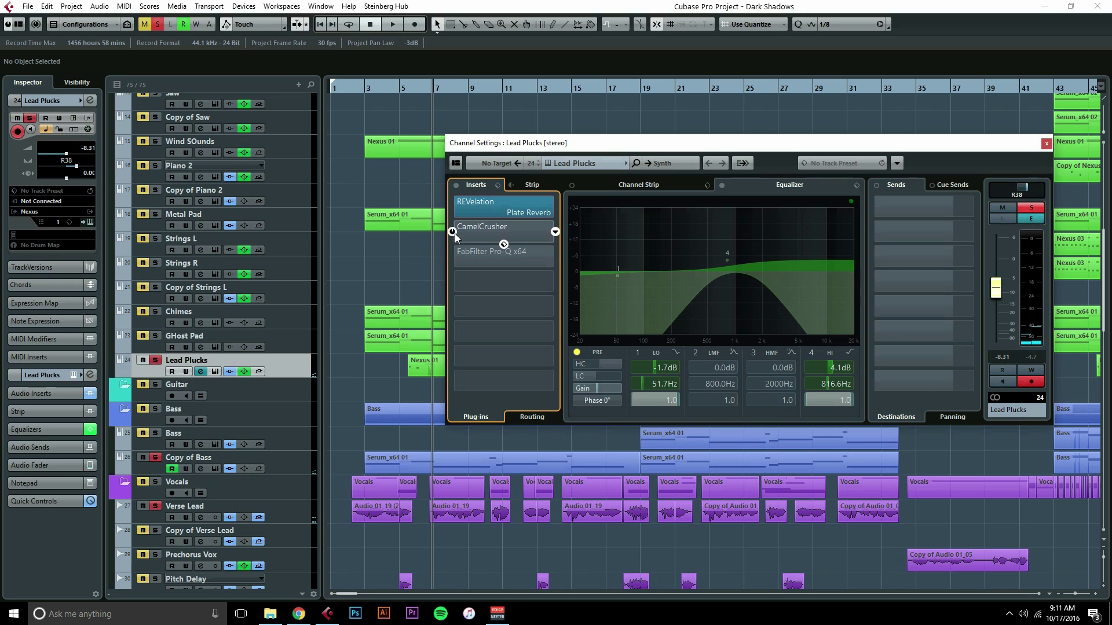
{"action": "left_click", "coordinate": [392, 90]}
{"action": "key", "text": "space"}
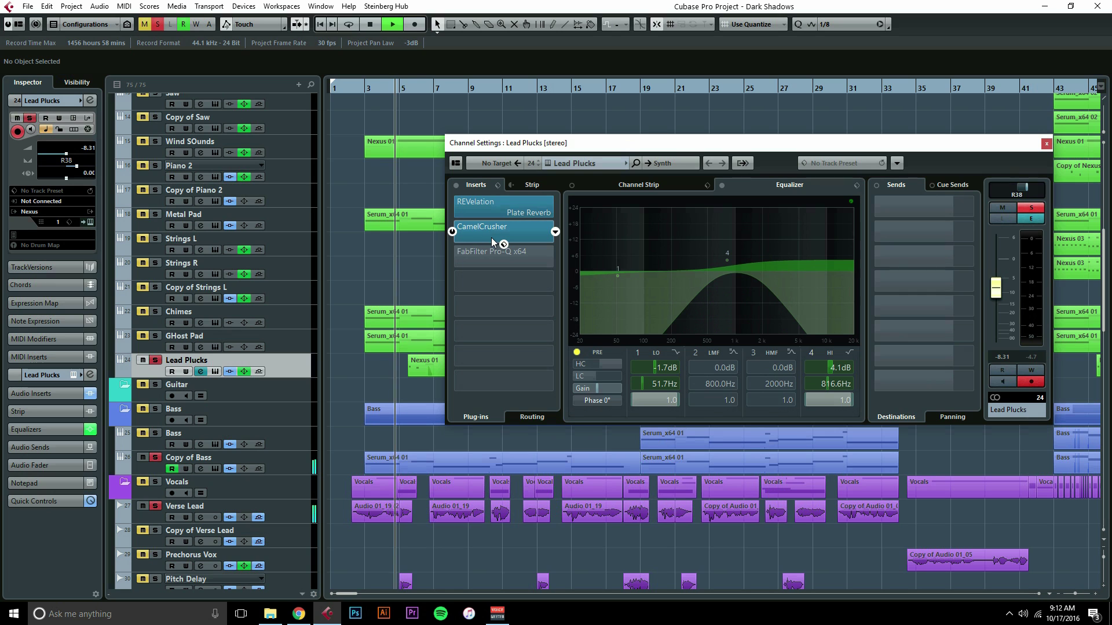
{"action": "left_click", "coordinate": [491, 237]}
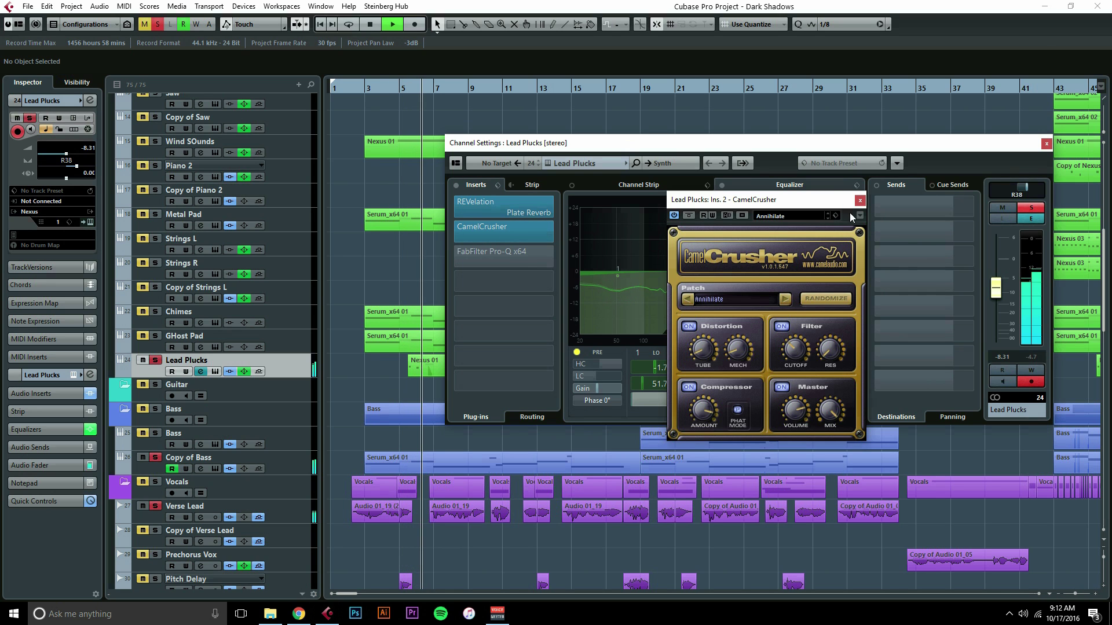
{"action": "key", "text": "space"}
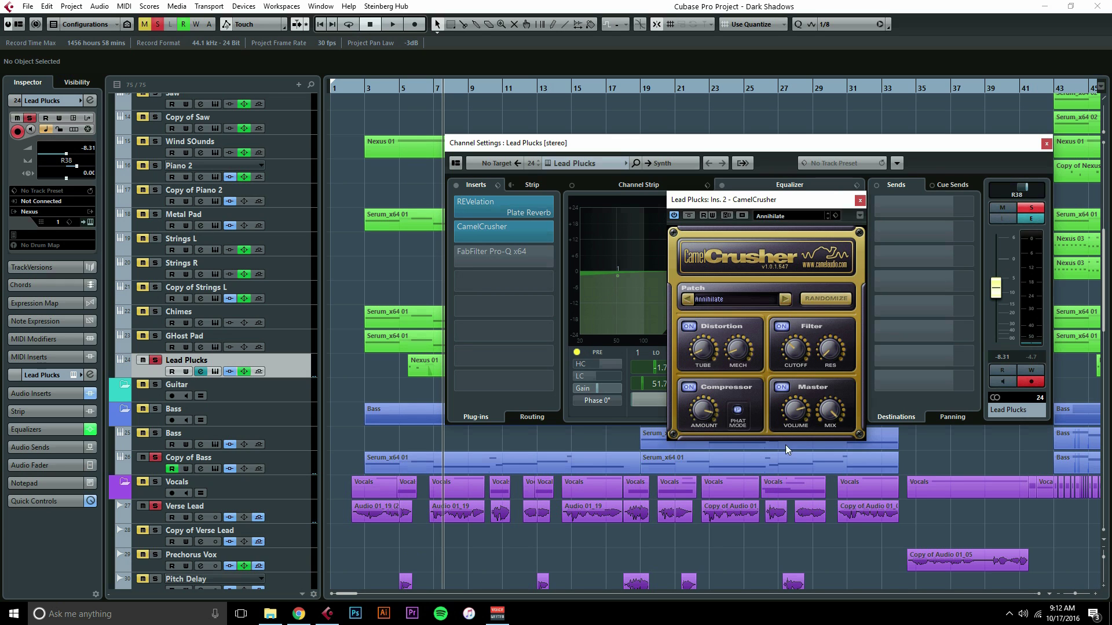
- Close CamelCrusher, check FabFilter Pro-Q, and turn the high- and low-cut filters back on
{"action": "left_click", "coordinate": [860, 201]}
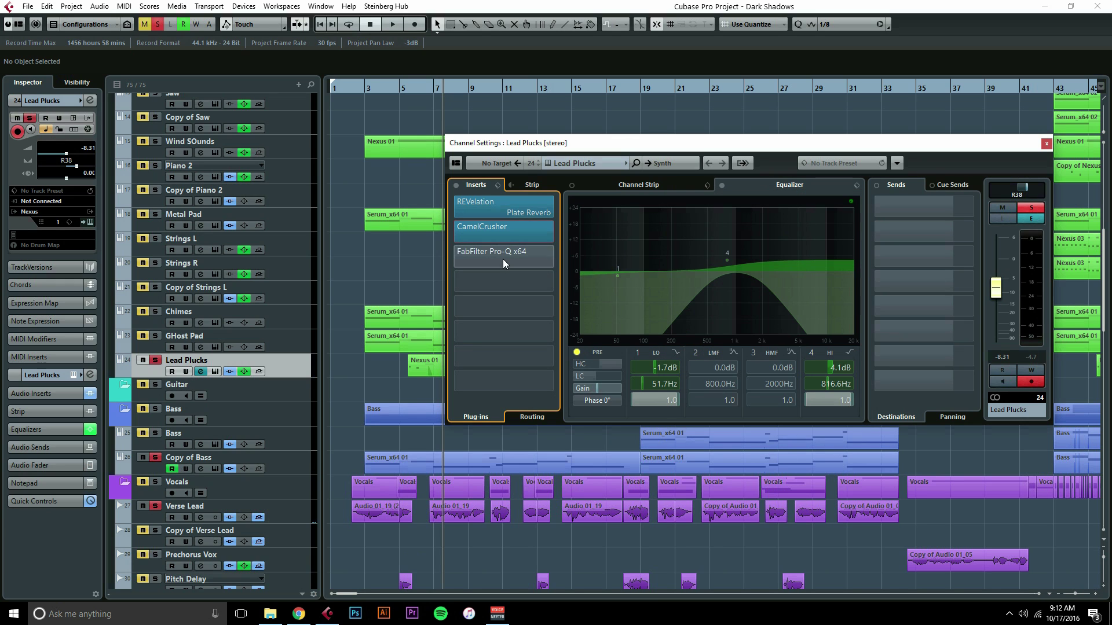
{"action": "mouse_move", "coordinate": [485, 263]}
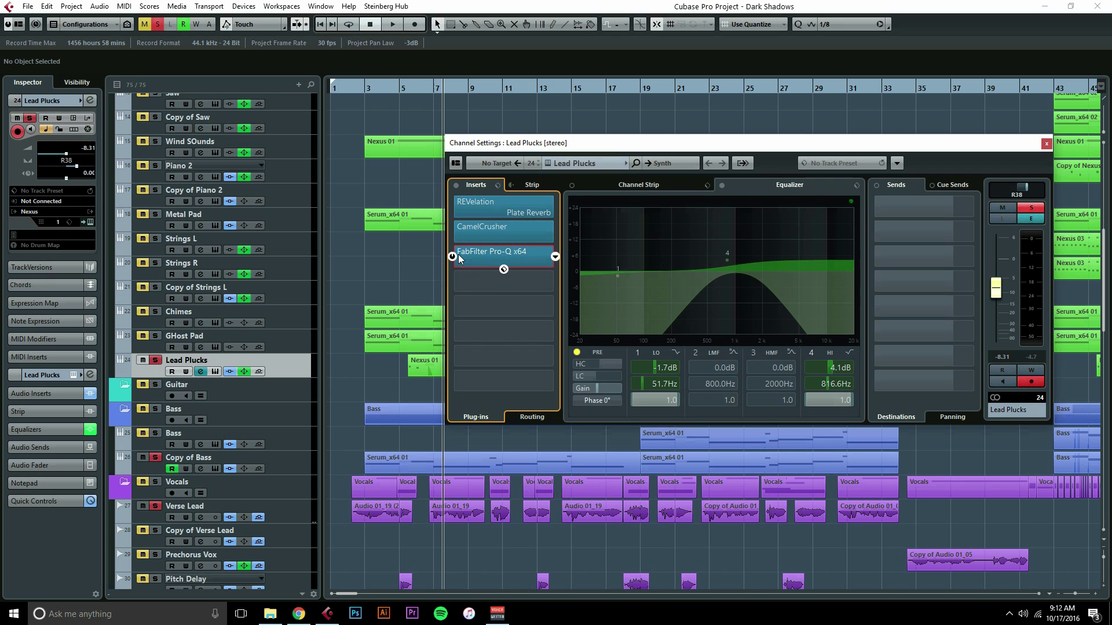
{"action": "left_click", "coordinate": [485, 253]}
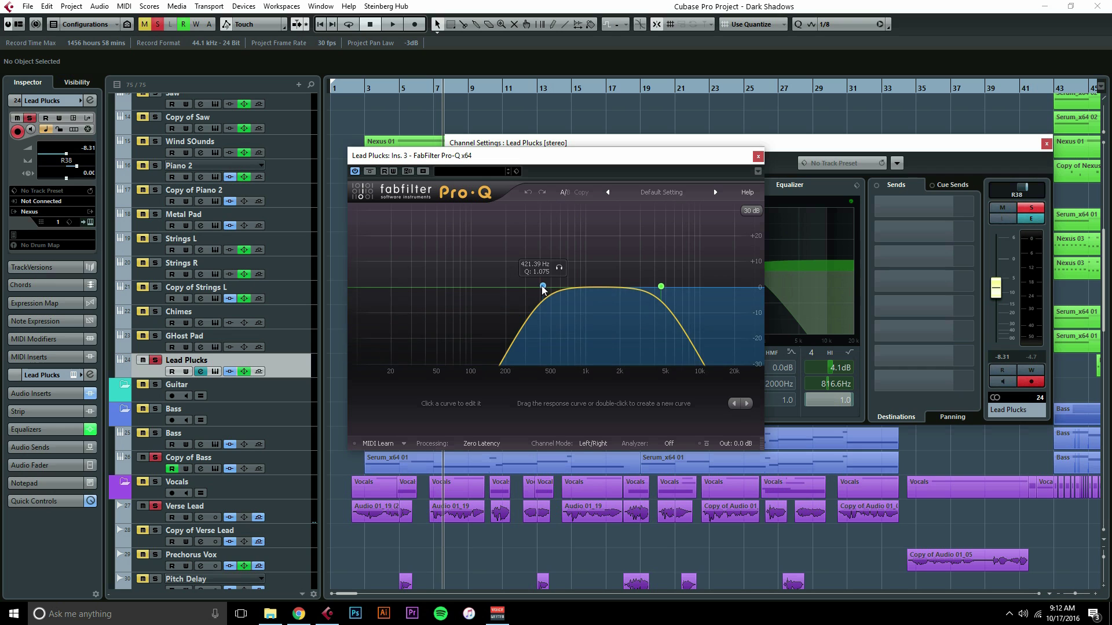
{"action": "left_click", "coordinate": [758, 157]}
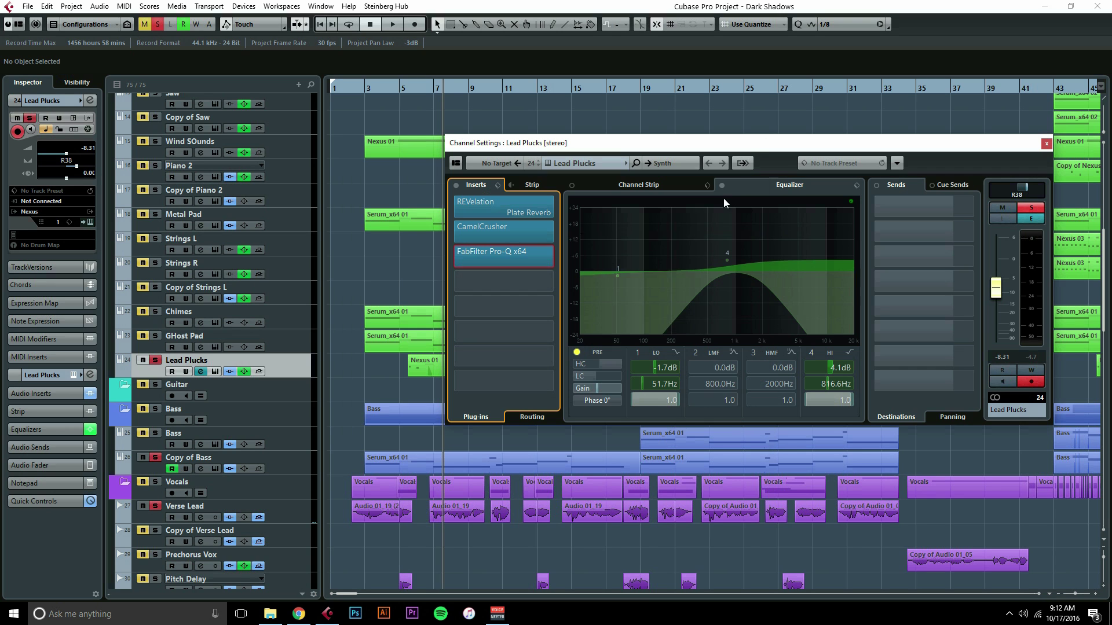
{"action": "left_click", "coordinate": [579, 353]}
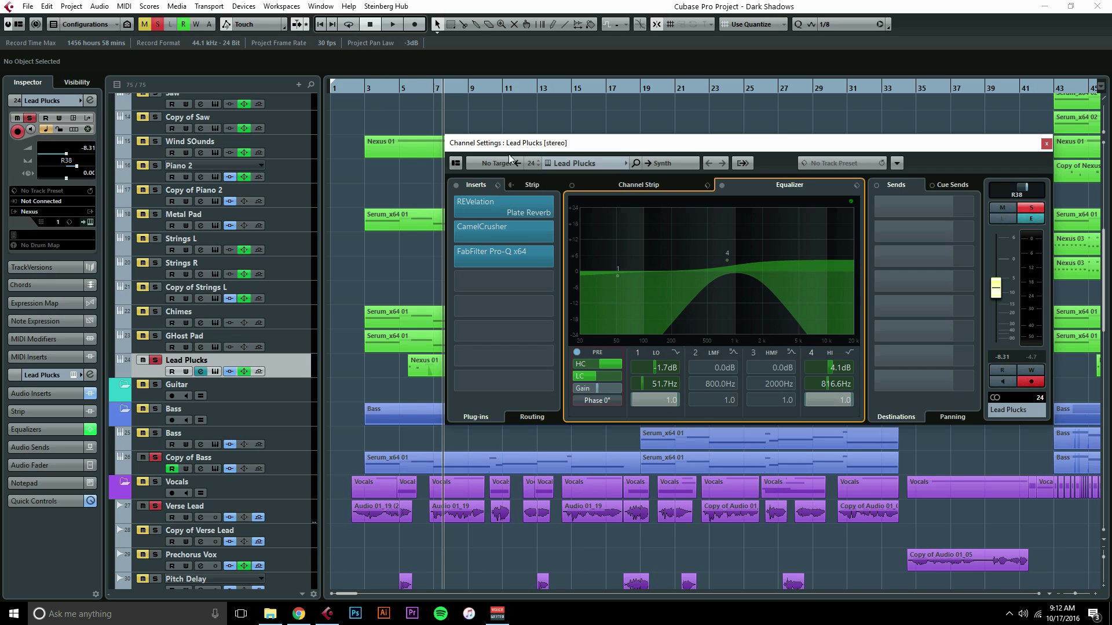
- Play Lead Plucks from about bar 5 with all processing on, then close its channel settings
{"action": "left_click", "coordinate": [407, 86]}
{"action": "key", "text": "space"}
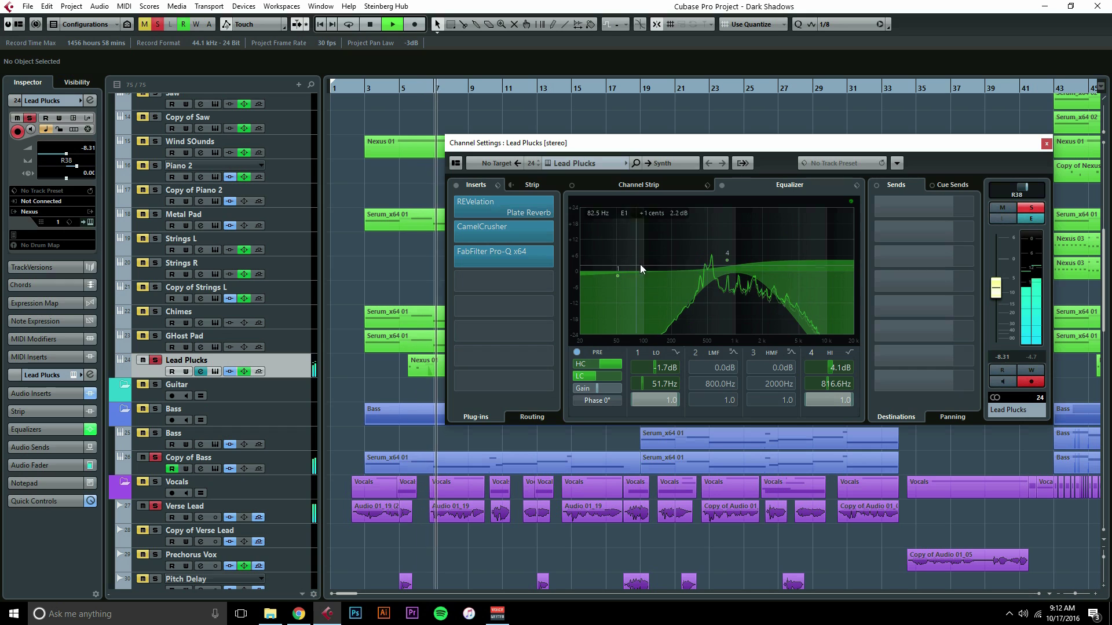
{"action": "key", "text": "space"}
{"action": "left_click", "coordinate": [1046, 144]}
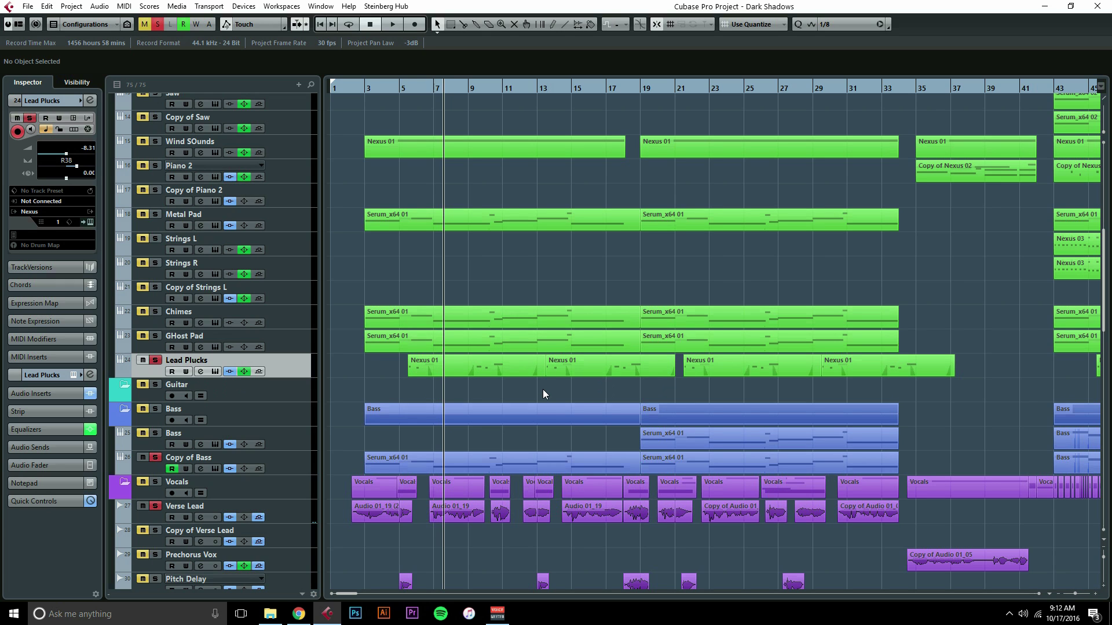
- Clear the solos on Lead Plucks and the other tracks
{"action": "left_click", "coordinate": [155, 361]}
{"action": "left_click", "coordinate": [155, 457]}
{"action": "left_click", "coordinate": [155, 506]}
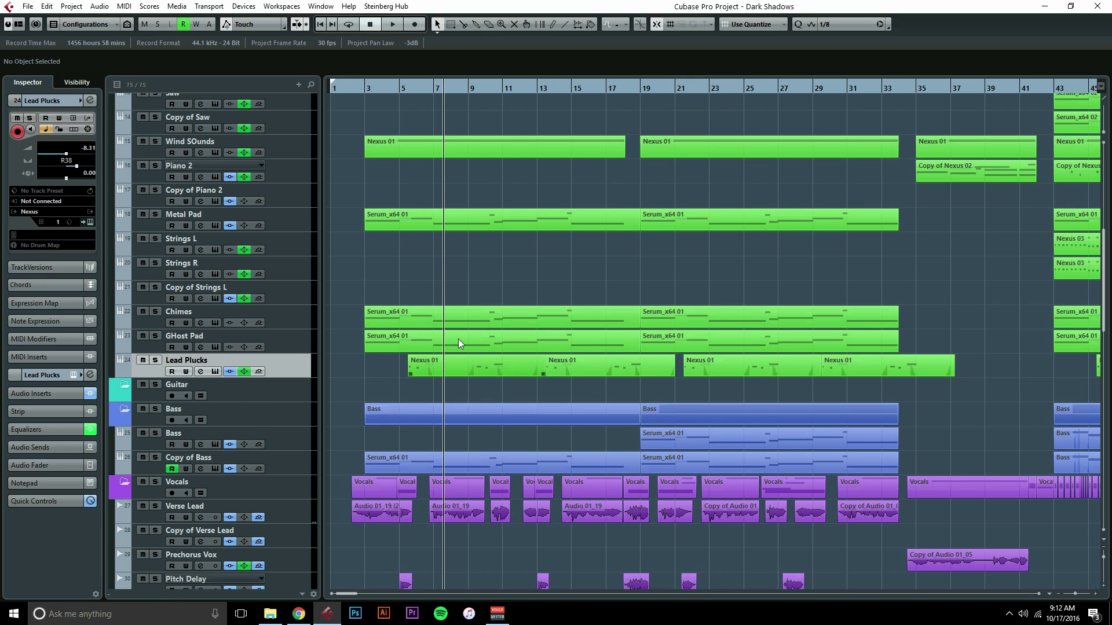
{"action": "scroll", "coordinate": [459, 342], "scroll_direction": "up", "scroll_amount": 5}
{"action": "scroll", "coordinate": [417, 179], "scroll_direction": "down", "scroll_amount": 5}
- Solo GHost Pad, play from bar 3, then add Chimes and Metal Pad to the solo
{"action": "left_click", "coordinate": [156, 335]}
{"action": "left_click", "coordinate": [270, 347]}
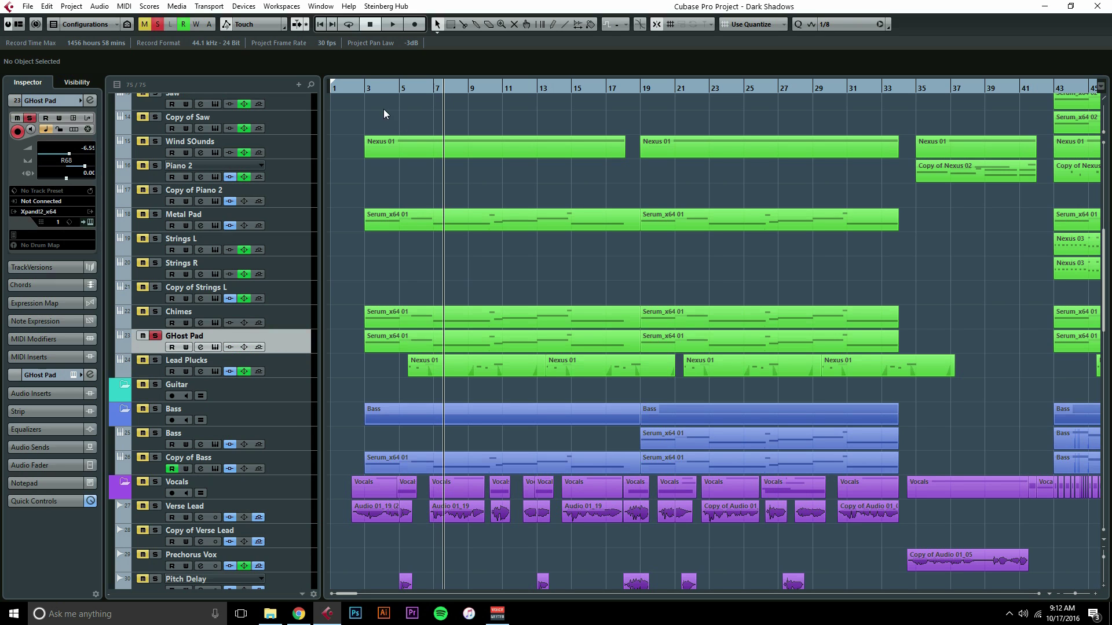
{"action": "left_click", "coordinate": [367, 92]}
{"action": "key", "text": "space"}
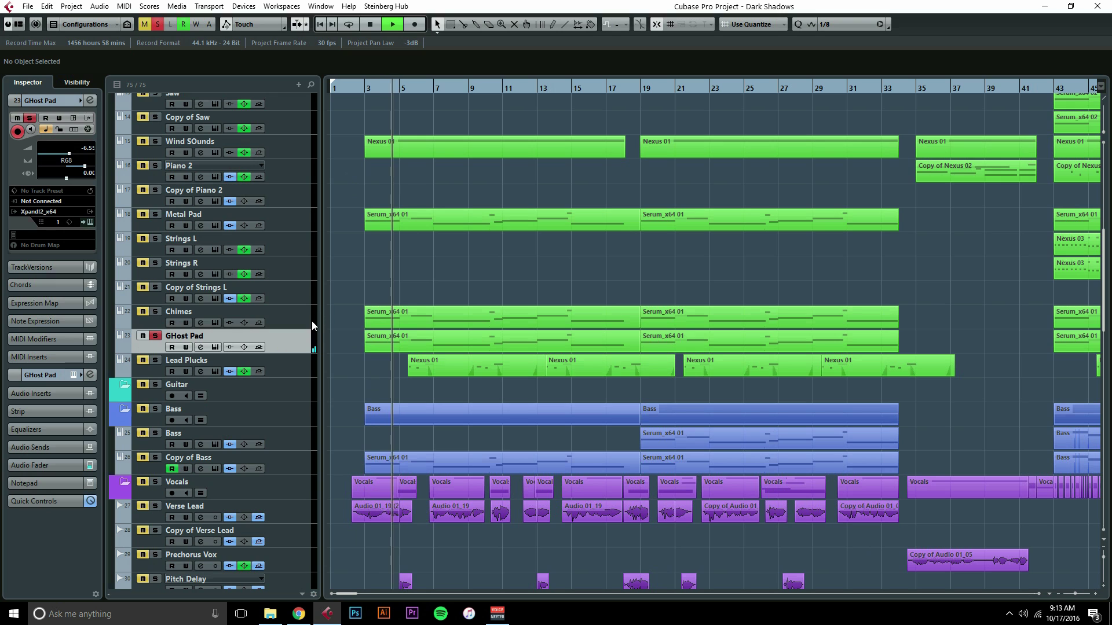
{"action": "left_click", "coordinate": [153, 313]}
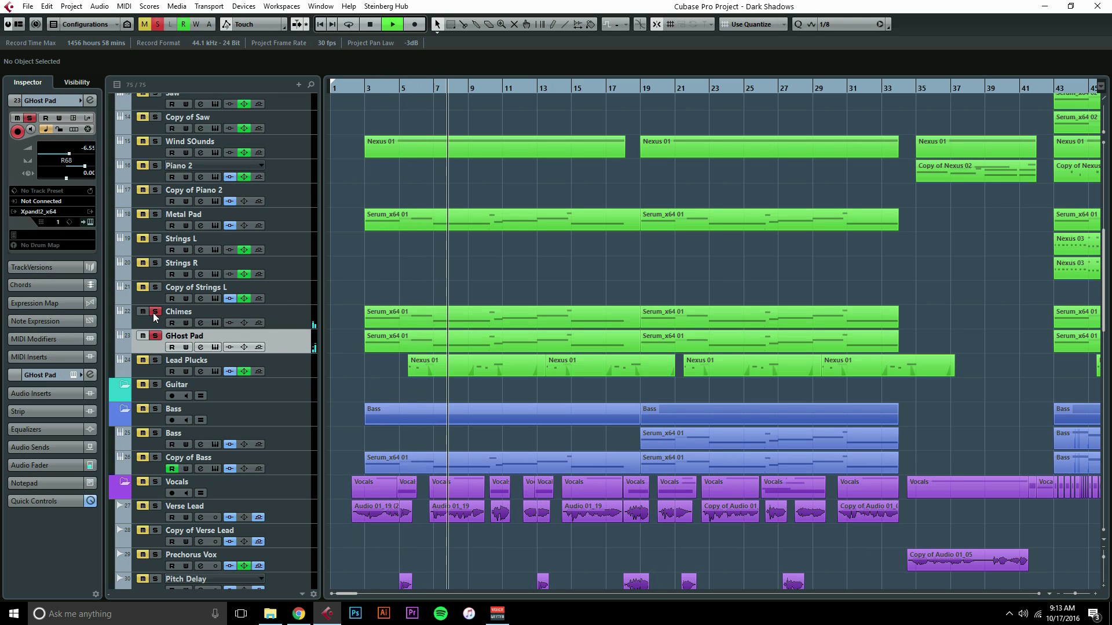
{"action": "left_click", "coordinate": [154, 338]}
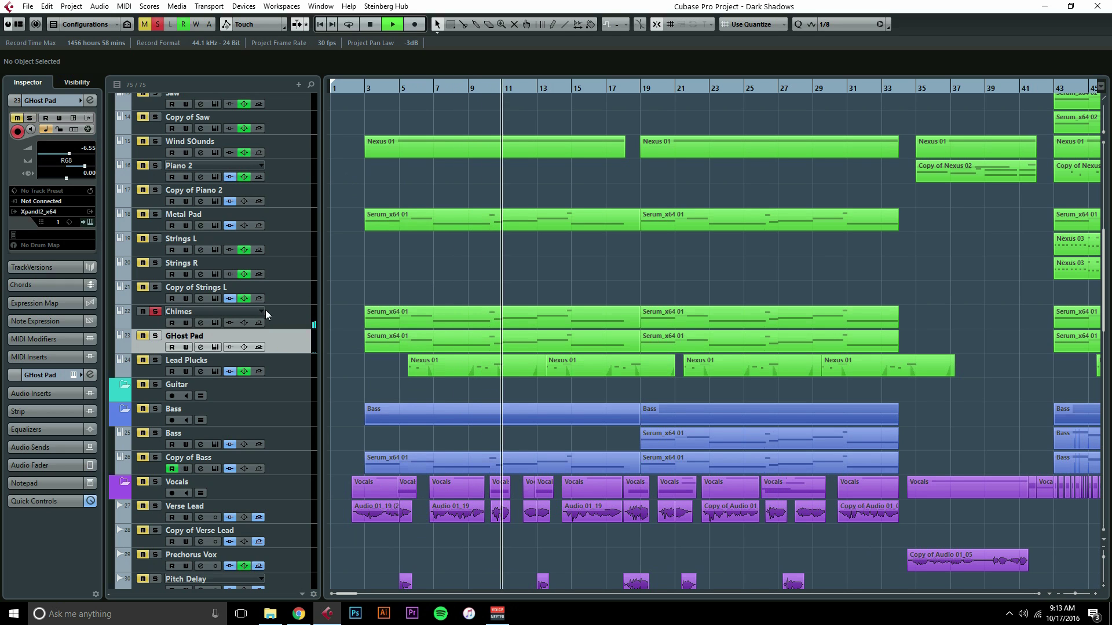
{"action": "left_click", "coordinate": [155, 336]}
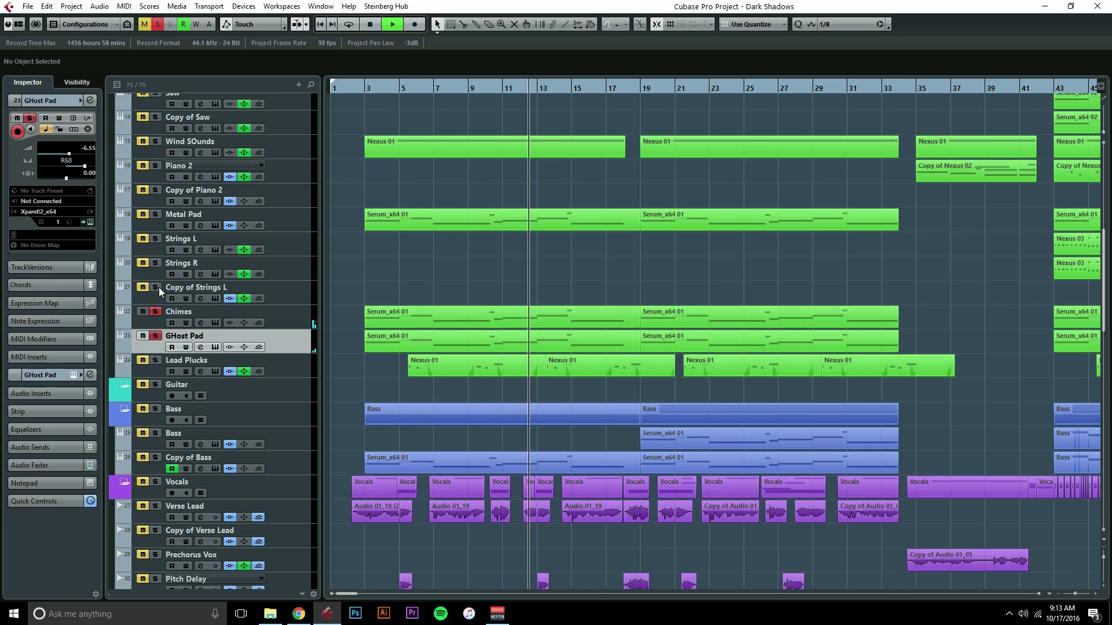
{"action": "left_click", "coordinate": [155, 216]}
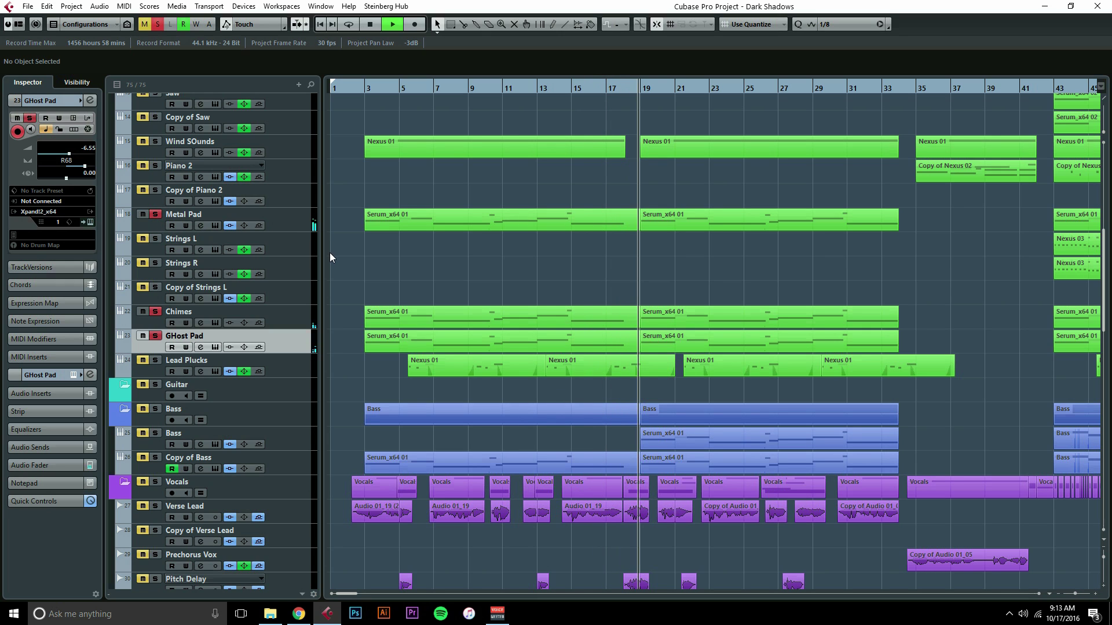
- Add Wind SOunds to the soloed pads and stop playback around bar 35
{"action": "left_click", "coordinate": [154, 142]}
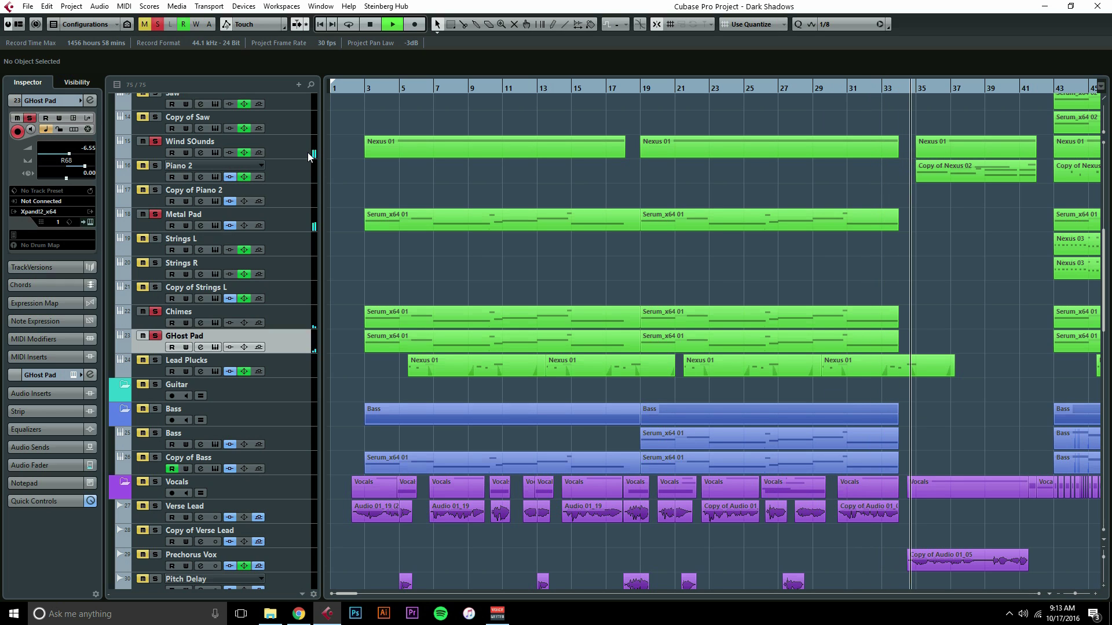
{"action": "key", "text": "space"}
{"action": "scroll", "coordinate": [377, 246], "scroll_direction": "up", "scroll_amount": 4}
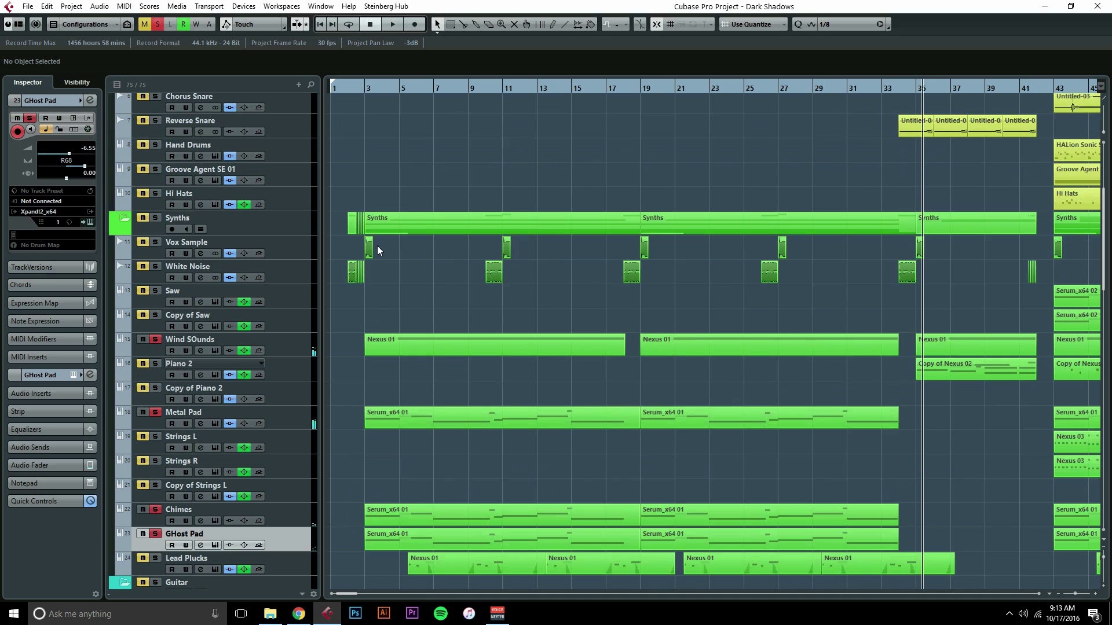
- Solo the FX folder and its sound-effect tracks
{"action": "scroll", "coordinate": [332, 194], "scroll_direction": "down", "scroll_amount": 4}
{"action": "scroll", "coordinate": [342, 202], "scroll_direction": "up", "scroll_amount": 4}
{"action": "scroll", "coordinate": [588, 164], "scroll_direction": "down", "scroll_amount": 8}
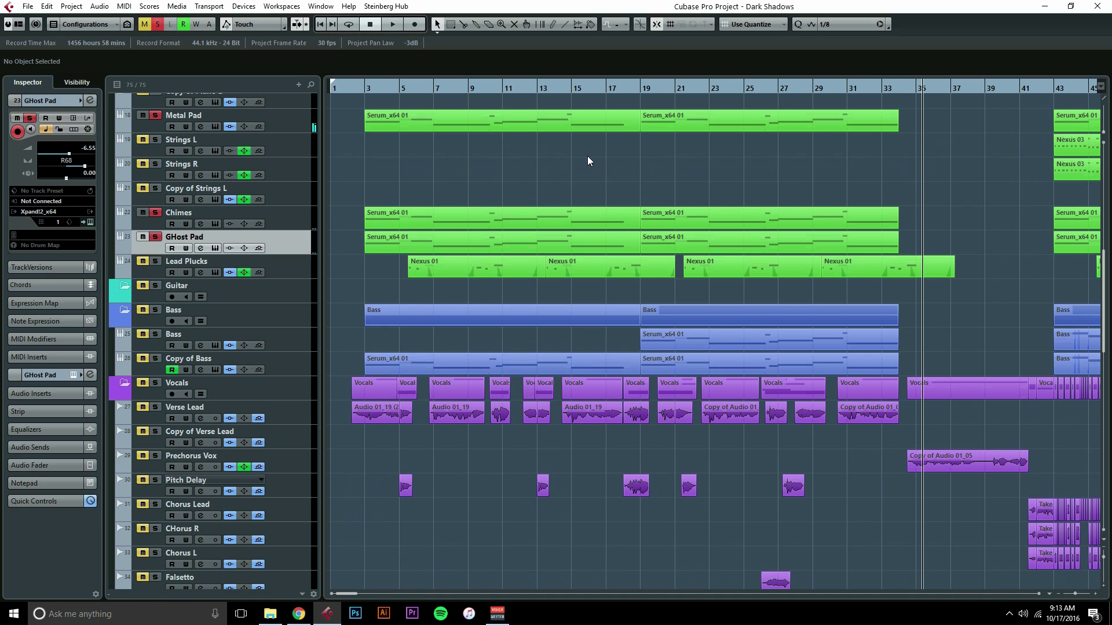
{"action": "scroll", "coordinate": [468, 454], "scroll_direction": "down", "scroll_amount": 10}
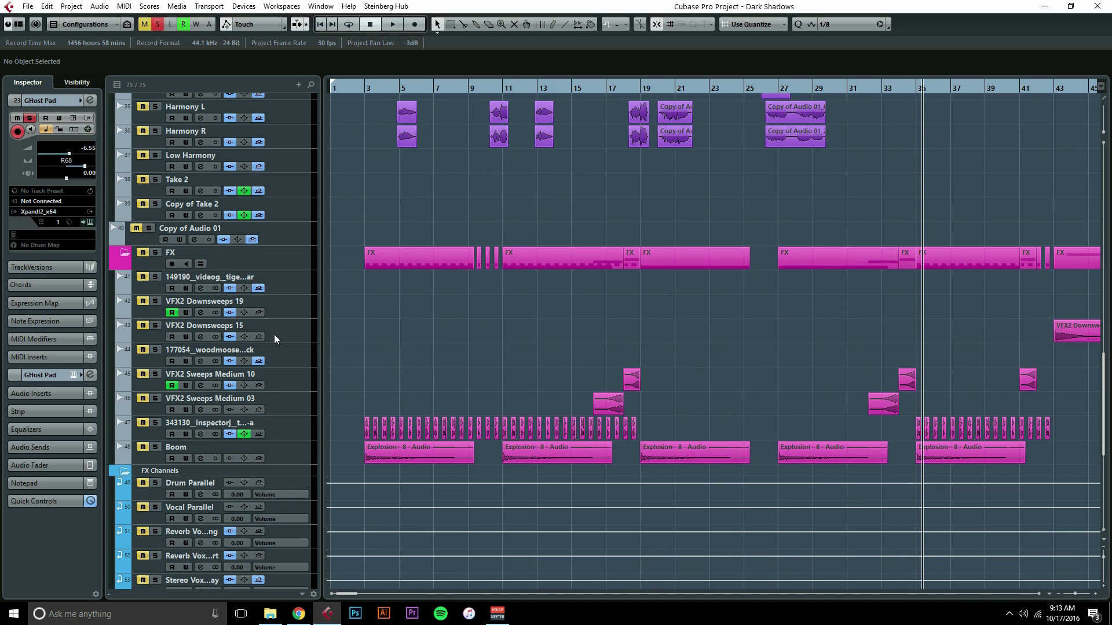
{"action": "scroll", "coordinate": [377, 244], "scroll_direction": "up", "scroll_amount": 5}
{"action": "scroll", "coordinate": [365, 394], "scroll_direction": "down", "scroll_amount": 5}
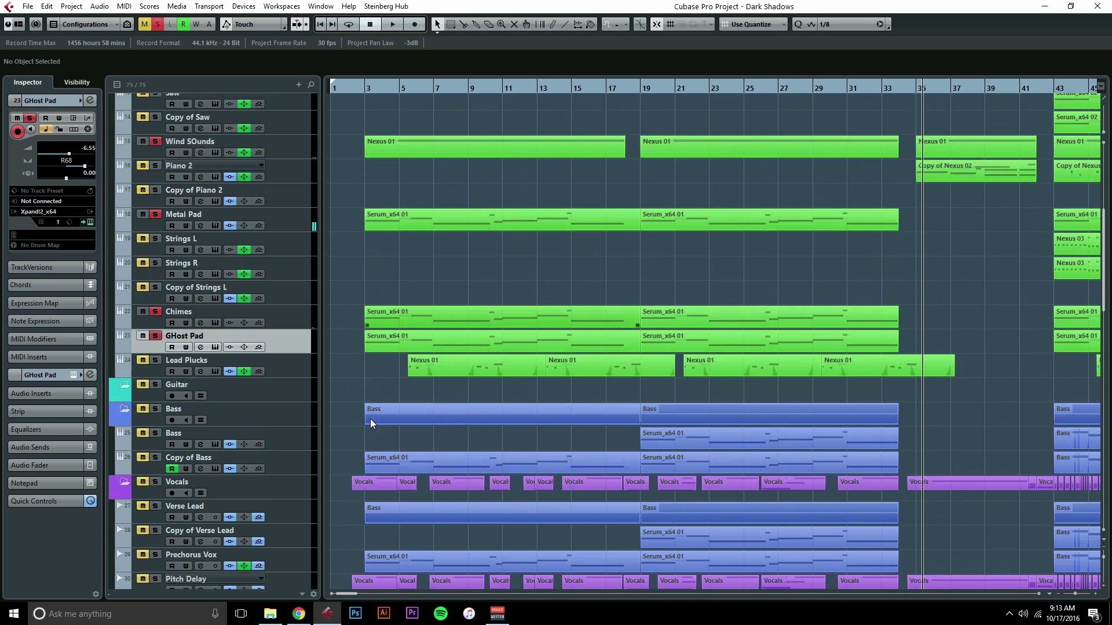
{"action": "left_click", "coordinate": [156, 253]}
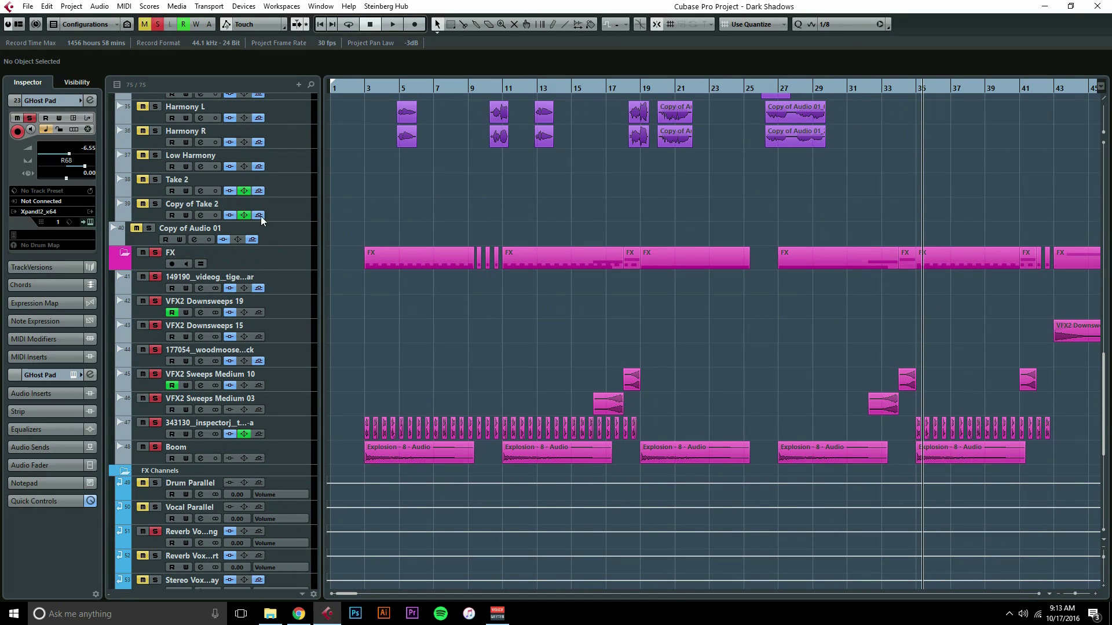
- Play the soloed mix from near bar 2 to about bar 9, then stop
{"action": "left_click", "coordinate": [351, 89]}
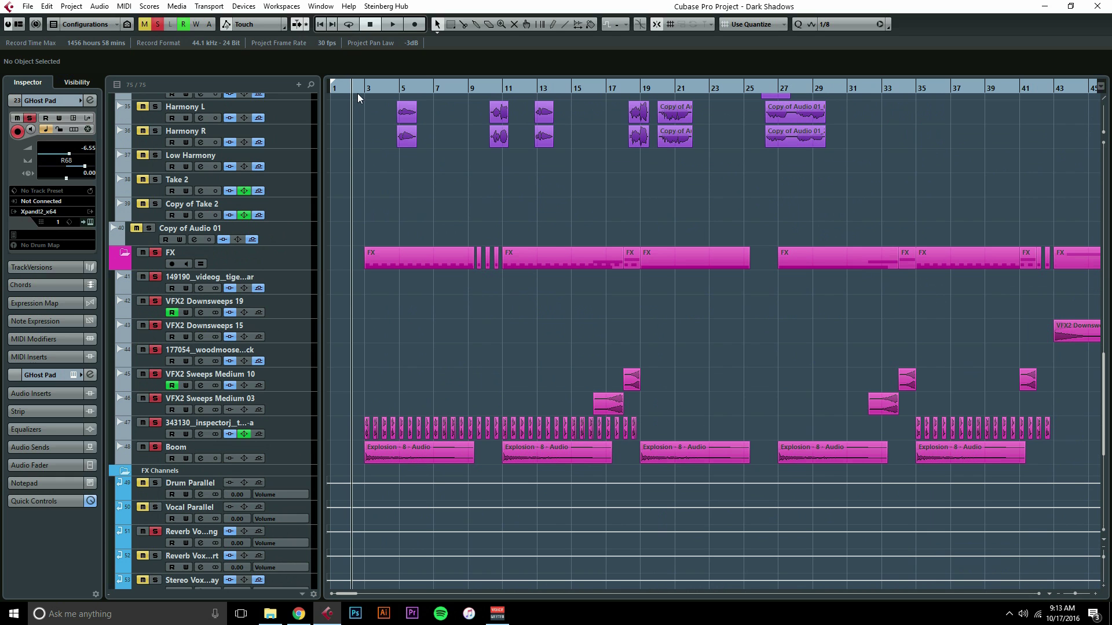
{"action": "key", "text": "space"}
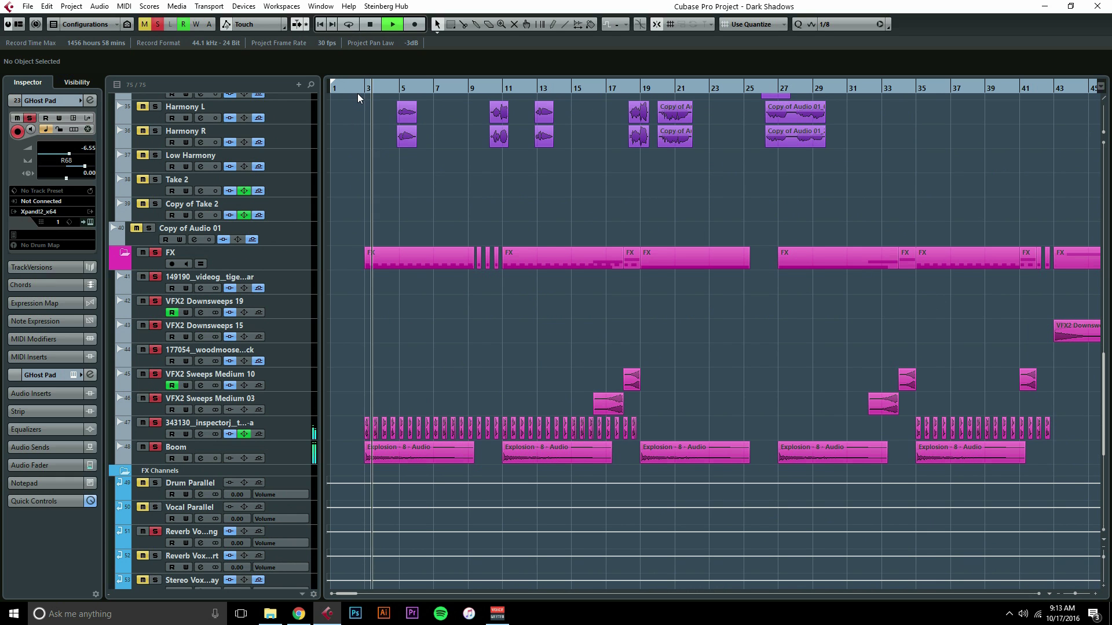
{"action": "scroll", "coordinate": [536, 314], "scroll_direction": "up", "scroll_amount": 8}
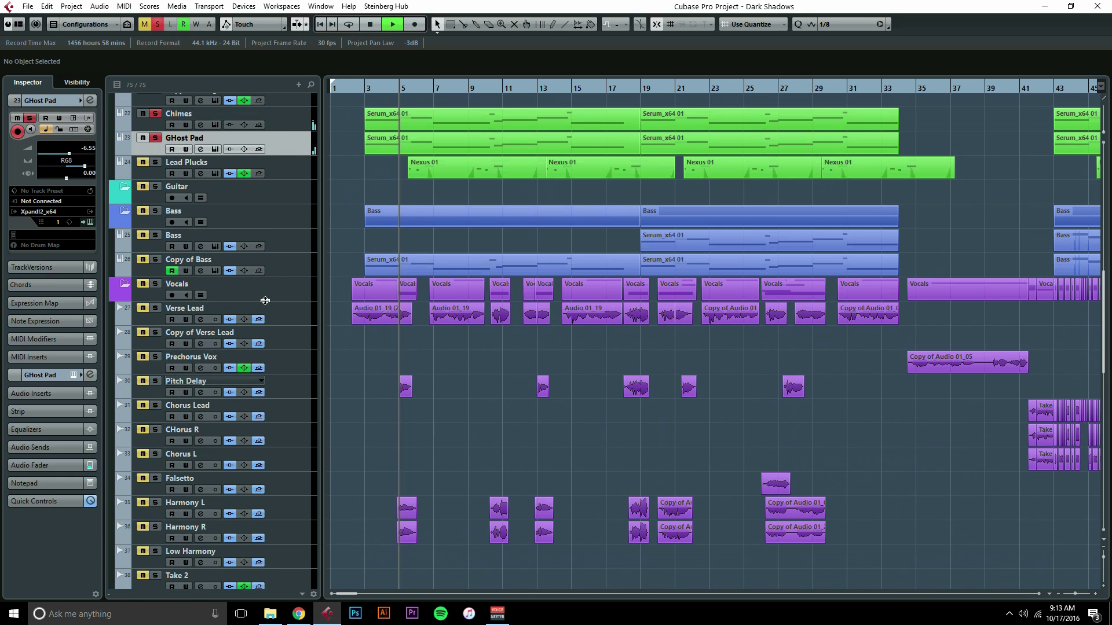
{"action": "scroll", "coordinate": [347, 408], "scroll_direction": "up", "scroll_amount": 5}
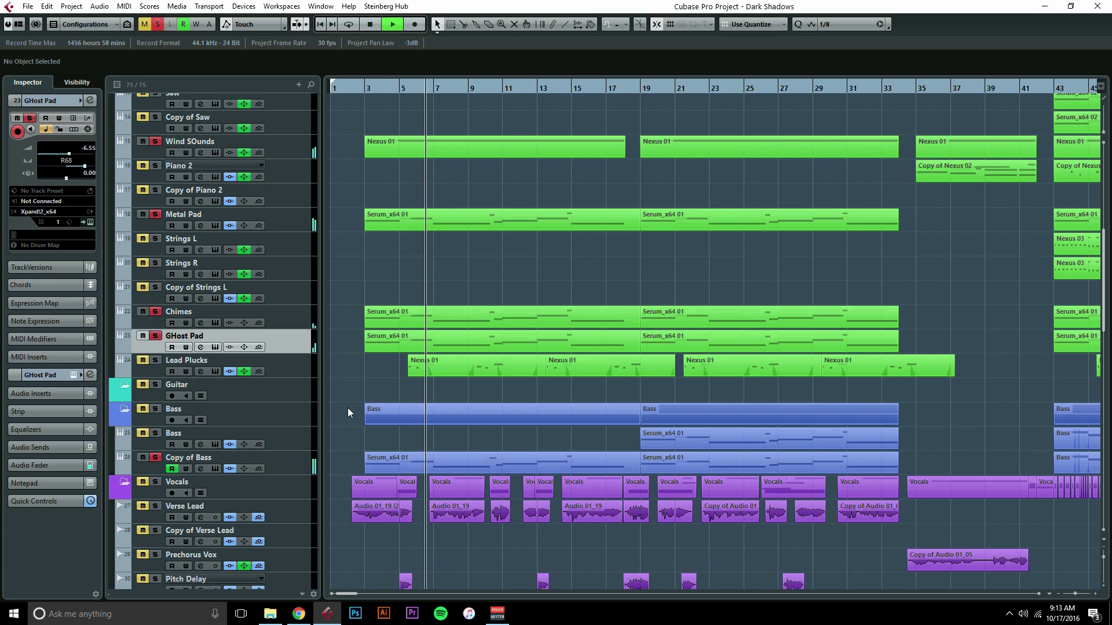
{"action": "scroll", "coordinate": [349, 410], "scroll_direction": "down", "scroll_amount": 8}
{"action": "scroll", "coordinate": [349, 409], "scroll_direction": "down", "scroll_amount": 10}
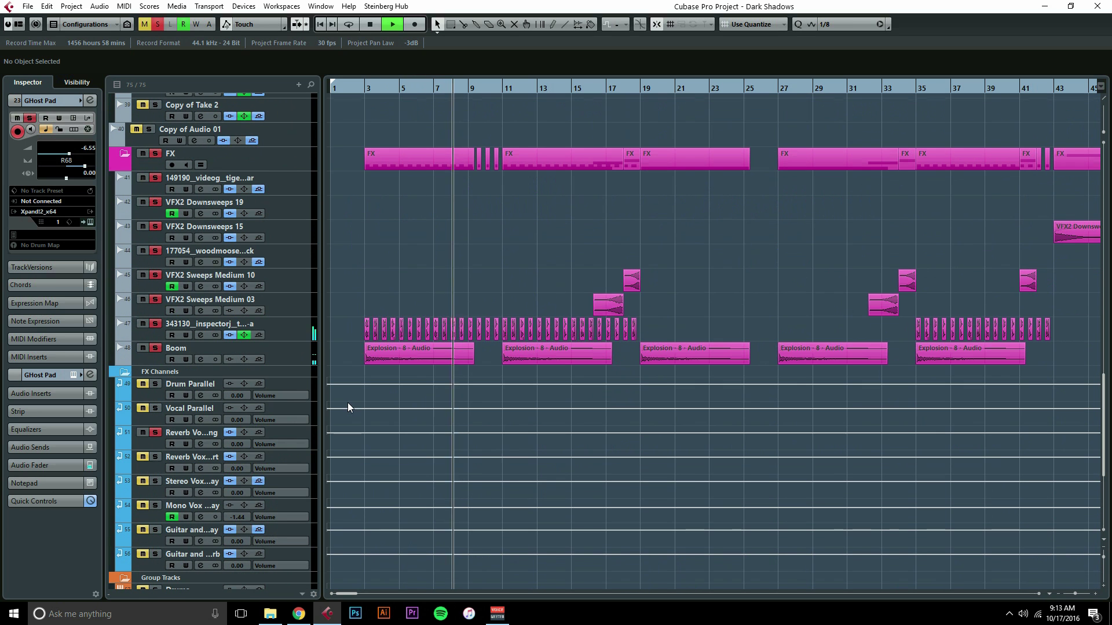
{"action": "key", "text": "space"}
{"action": "scroll", "coordinate": [347, 378], "scroll_direction": "up", "scroll_amount": 20}
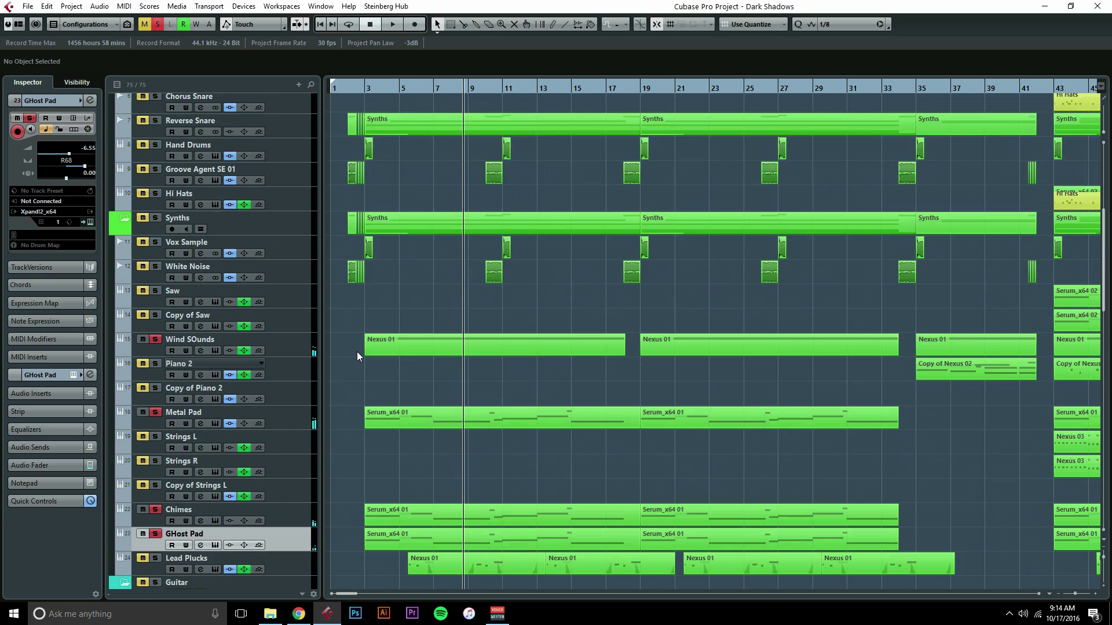
- Solo Vox Sample, play from bar 3, and view its LittleAlterBoy insert with pitch and formant -12.0
{"action": "left_click", "coordinate": [365, 89]}
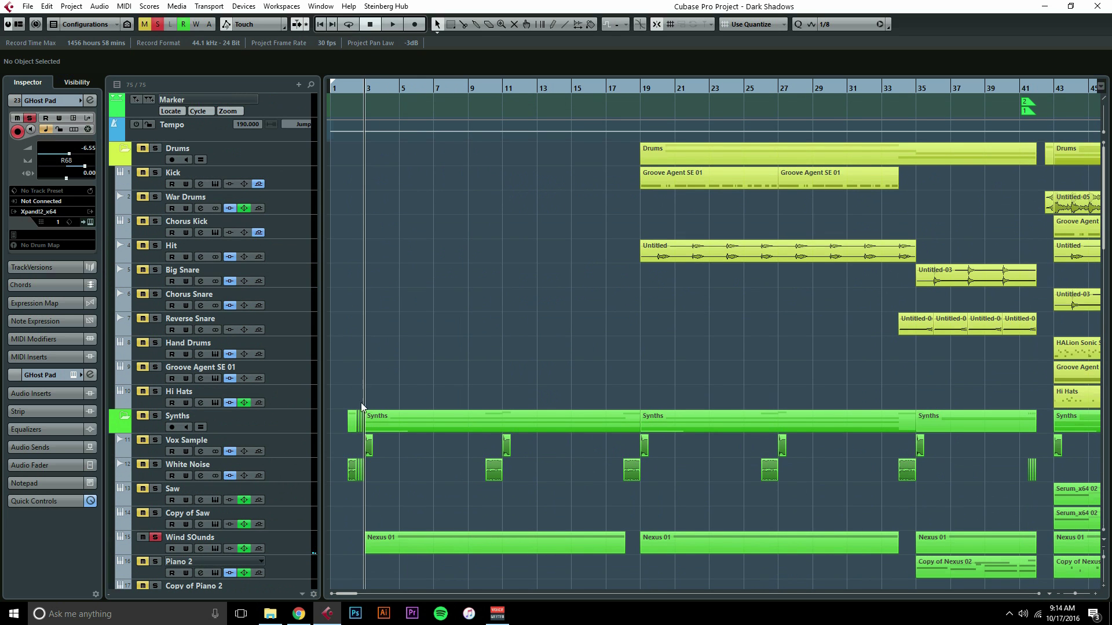
{"action": "left_click", "coordinate": [155, 440]}
{"action": "left_click", "coordinate": [200, 451]}
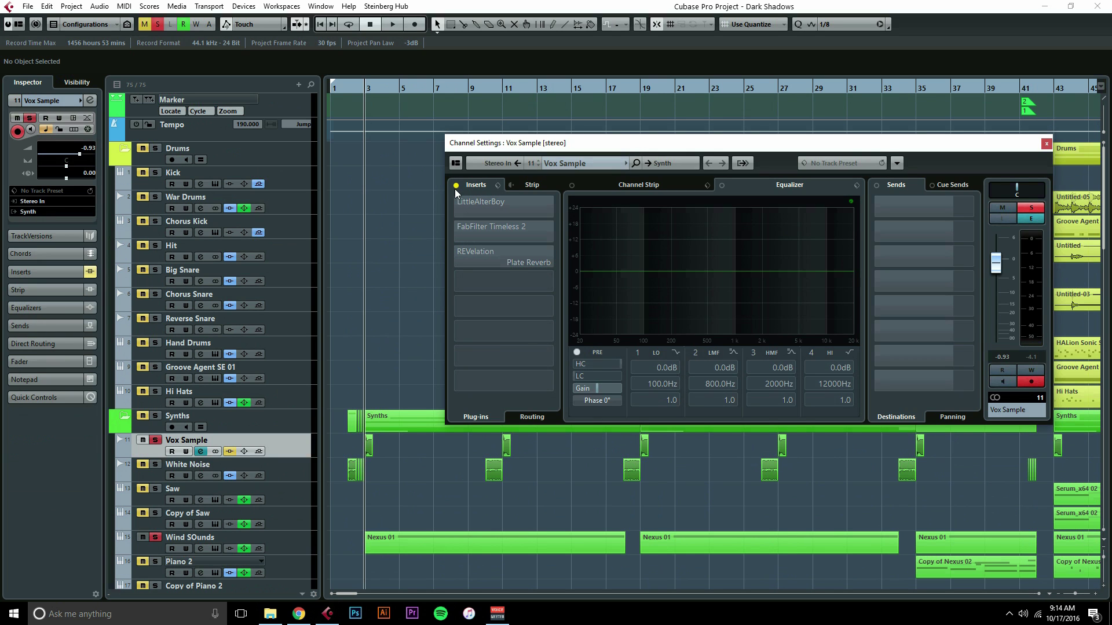
{"action": "key", "text": "space"}
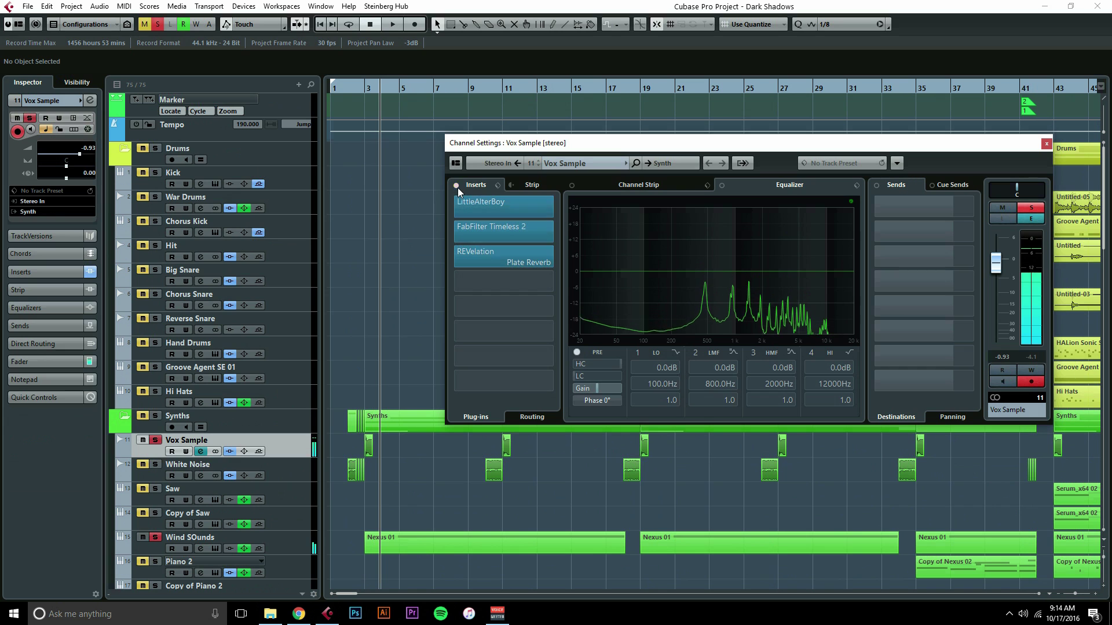
{"action": "left_click", "coordinate": [475, 202]}
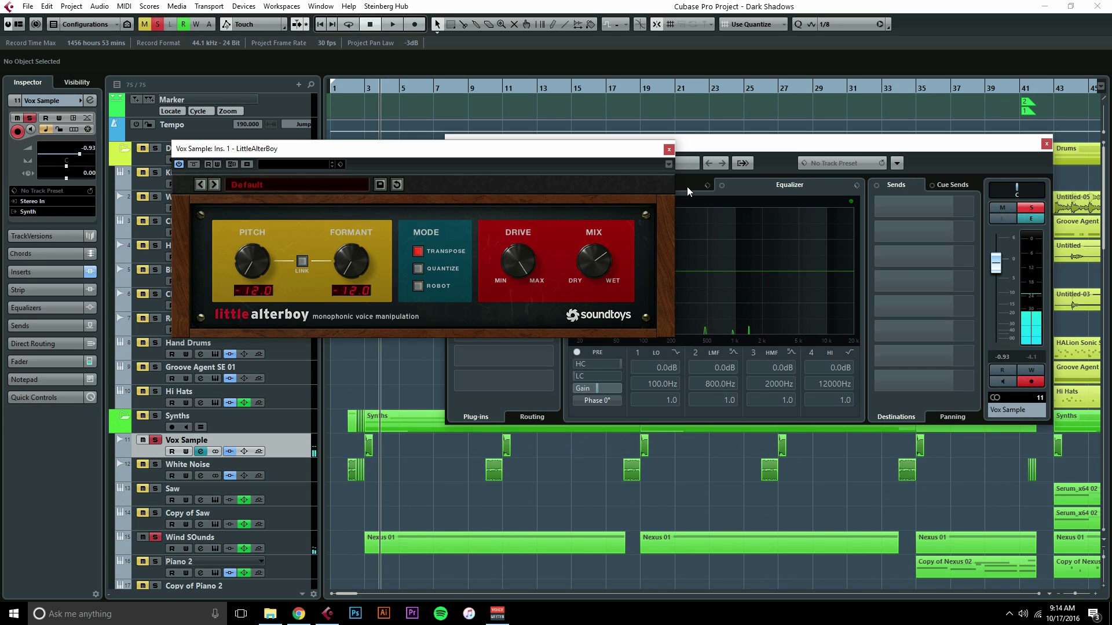
- Close LittleAlterBoy, open the FabFilter Timeless 2 insert, and replay Vox Sample from just before bar 3
{"action": "left_click", "coordinate": [669, 149]}
{"action": "left_click", "coordinate": [471, 230]}
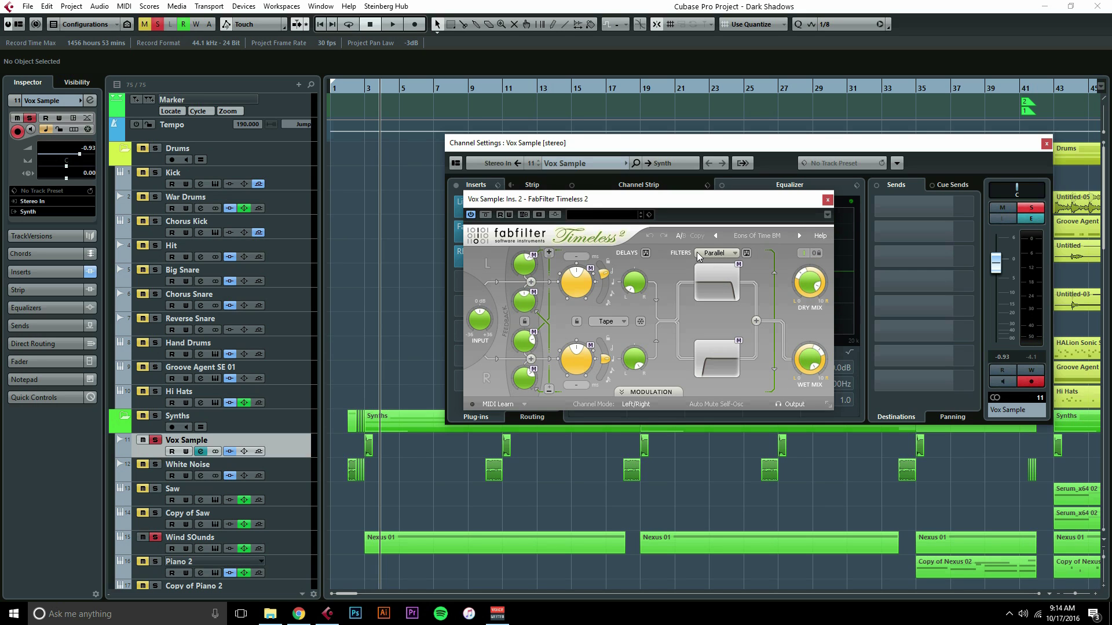
{"action": "mouse_move", "coordinate": [698, 257]}
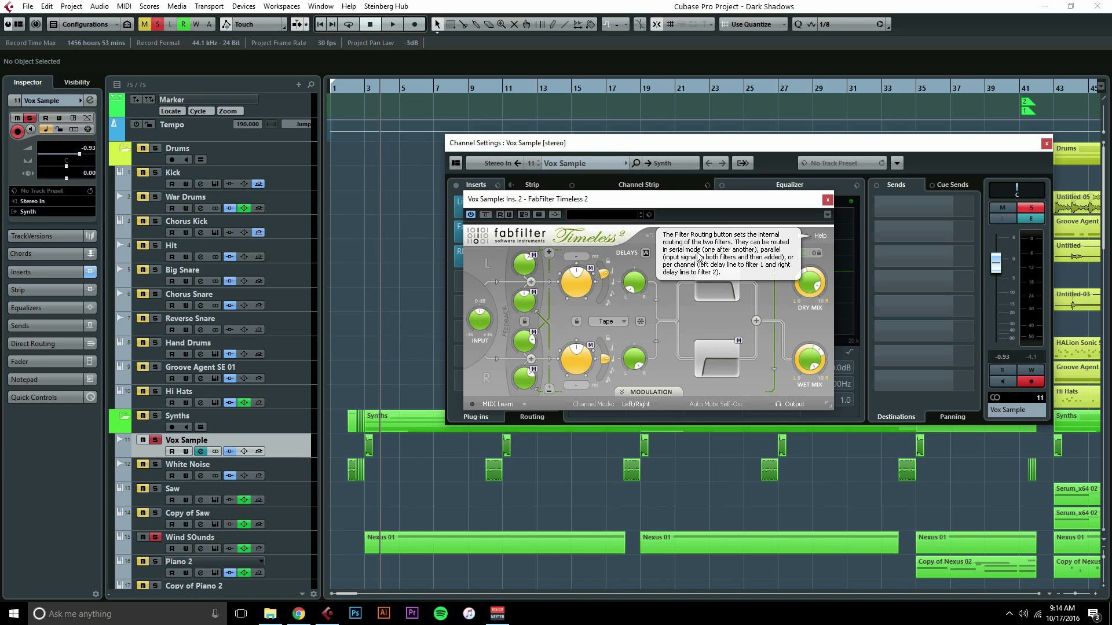
{"action": "left_click", "coordinate": [356, 92]}
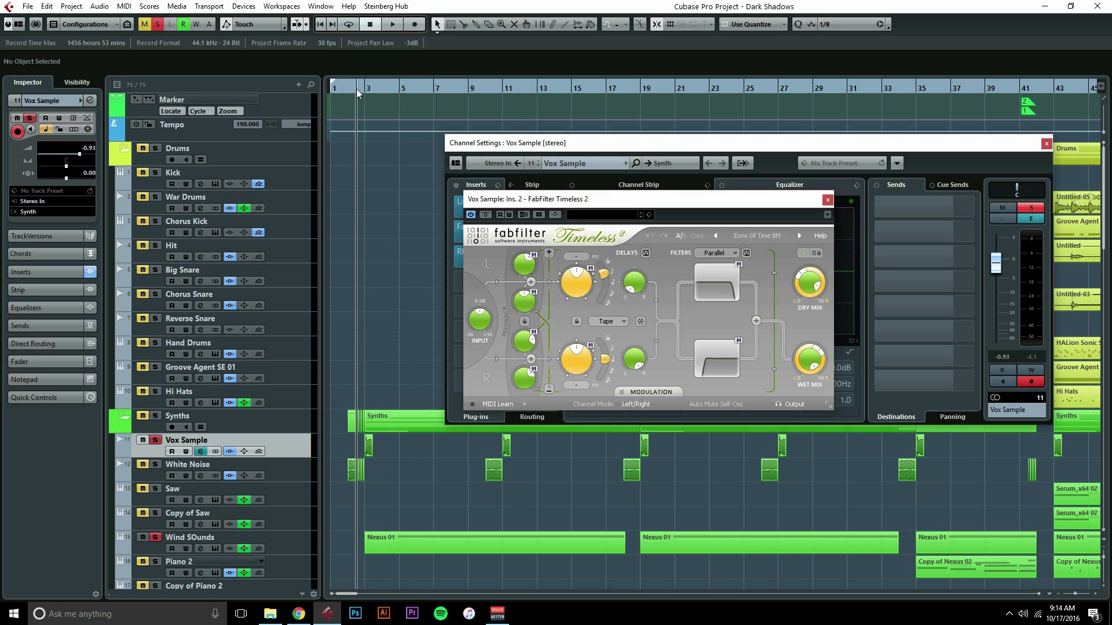
{"action": "key", "text": "space"}
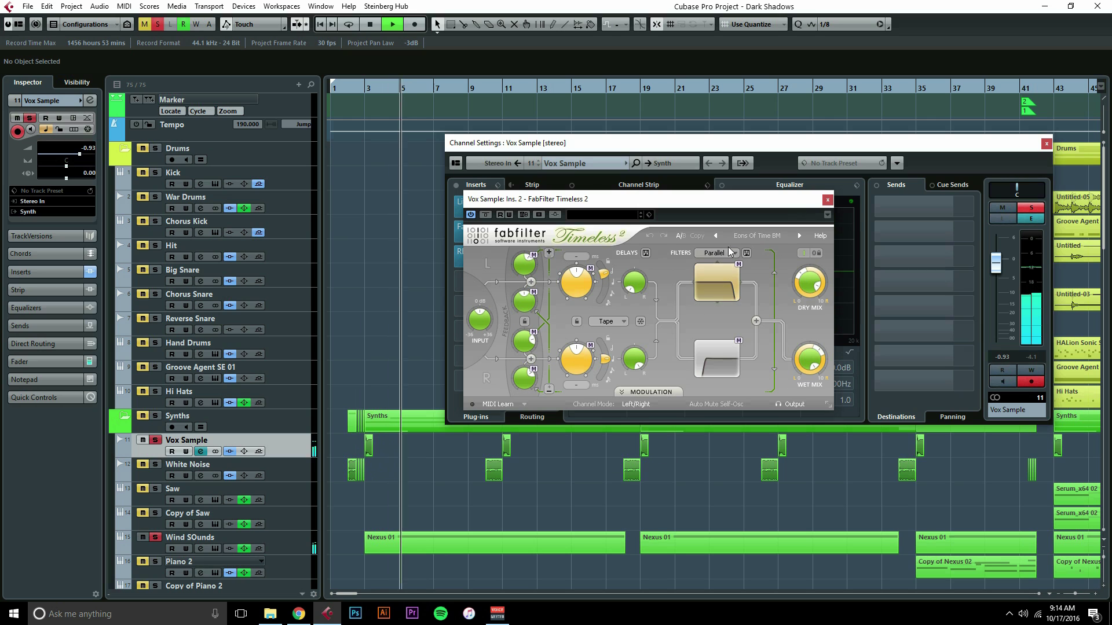
- Close the Timeless 2 window and audition the Vox Sample from around bar 2.5
{"action": "key", "text": "space"}
{"action": "left_click", "coordinate": [829, 202]}
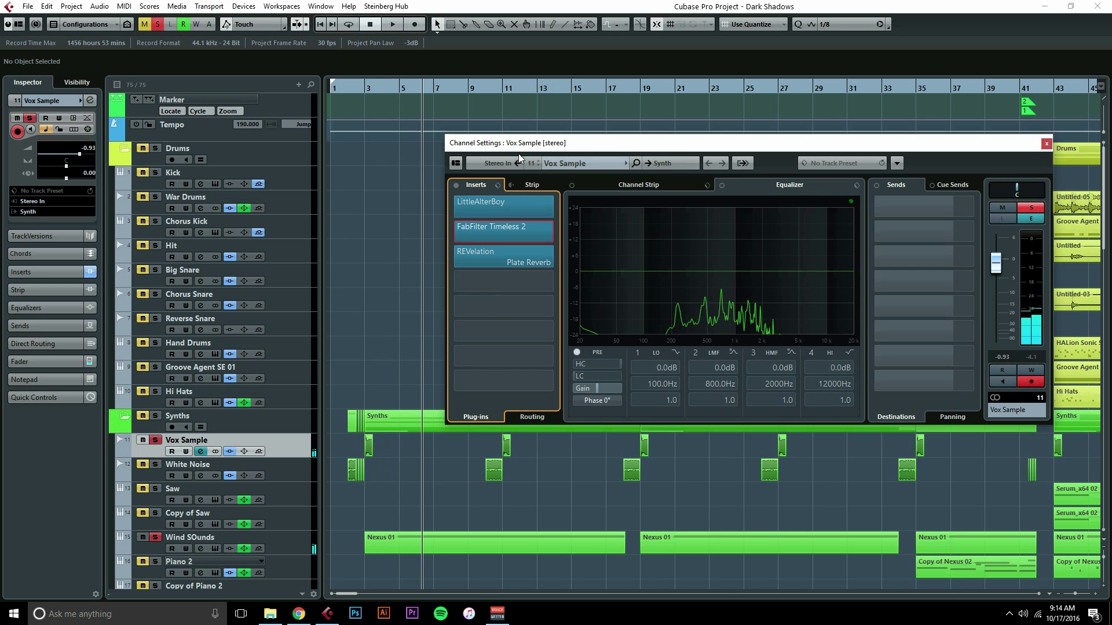
{"action": "left_click", "coordinate": [359, 88]}
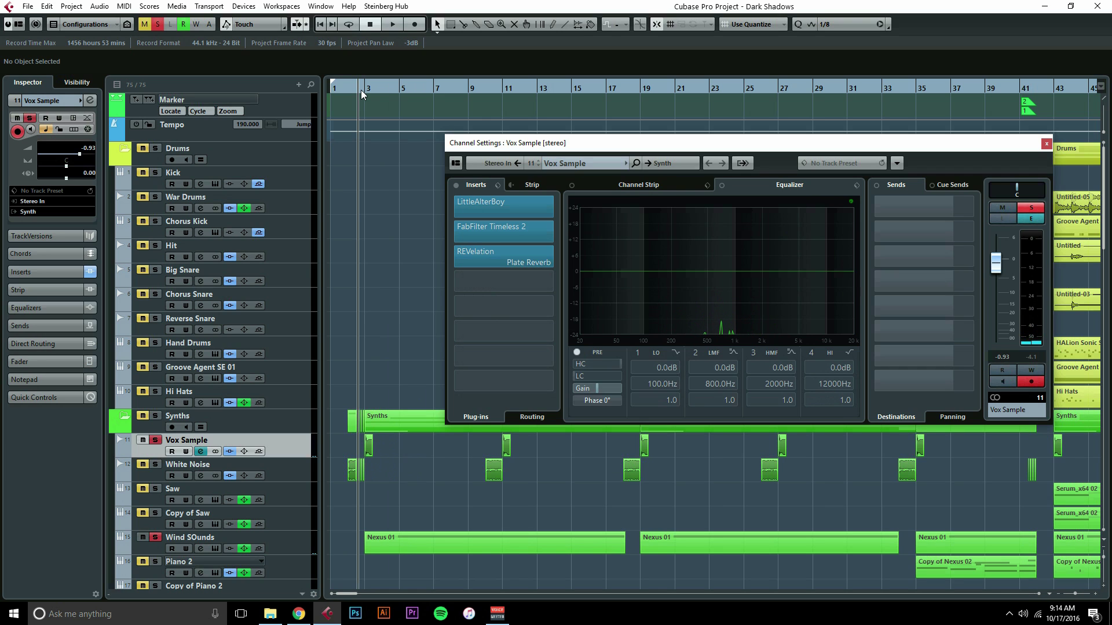
{"action": "key", "text": "space"}
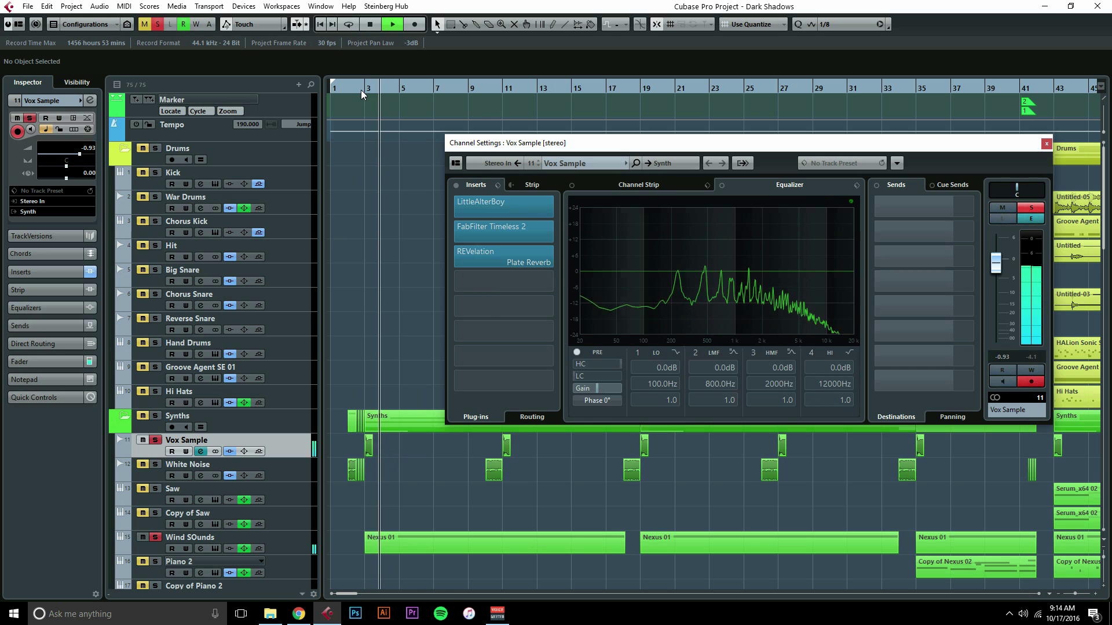
{"action": "key", "text": "space"}
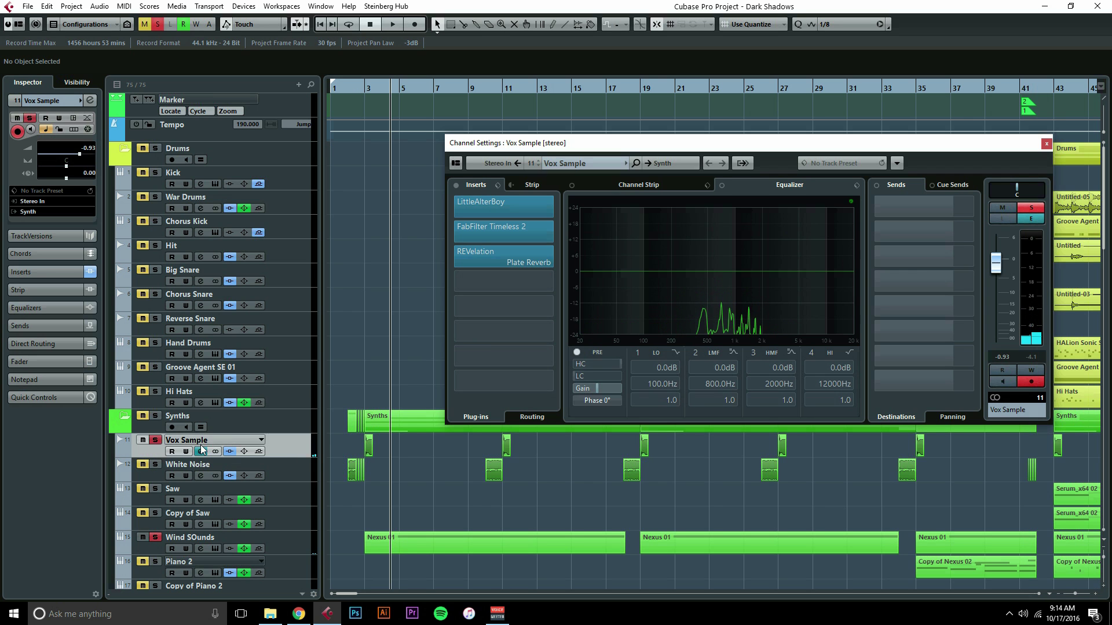
- Solo the White Noise track and play the project from bar 1
{"action": "scroll", "coordinate": [494, 469], "scroll_direction": "down", "scroll_amount": 4}
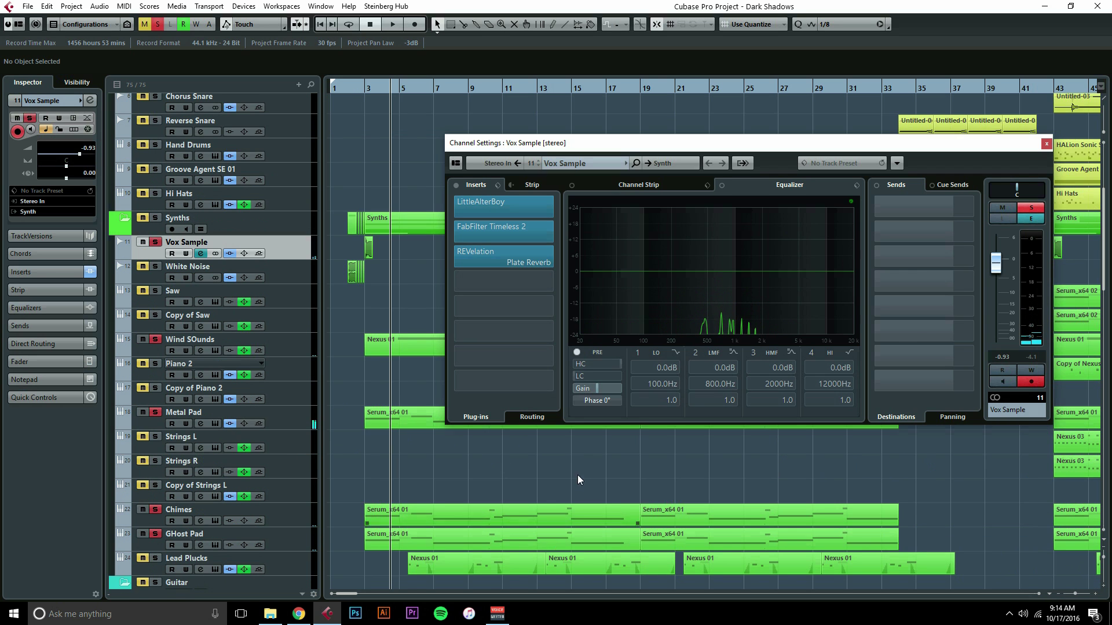
{"action": "scroll", "coordinate": [522, 492], "scroll_direction": "up", "scroll_amount": 4}
{"action": "left_click", "coordinate": [153, 465]}
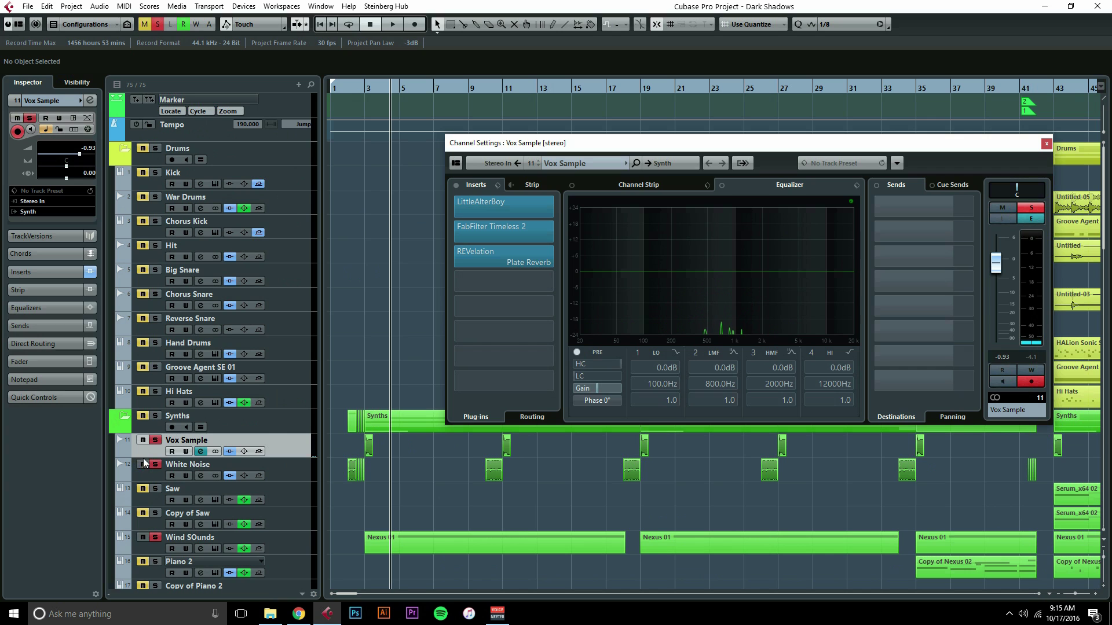
{"action": "left_click", "coordinate": [343, 90]}
{"action": "key", "text": "space"}
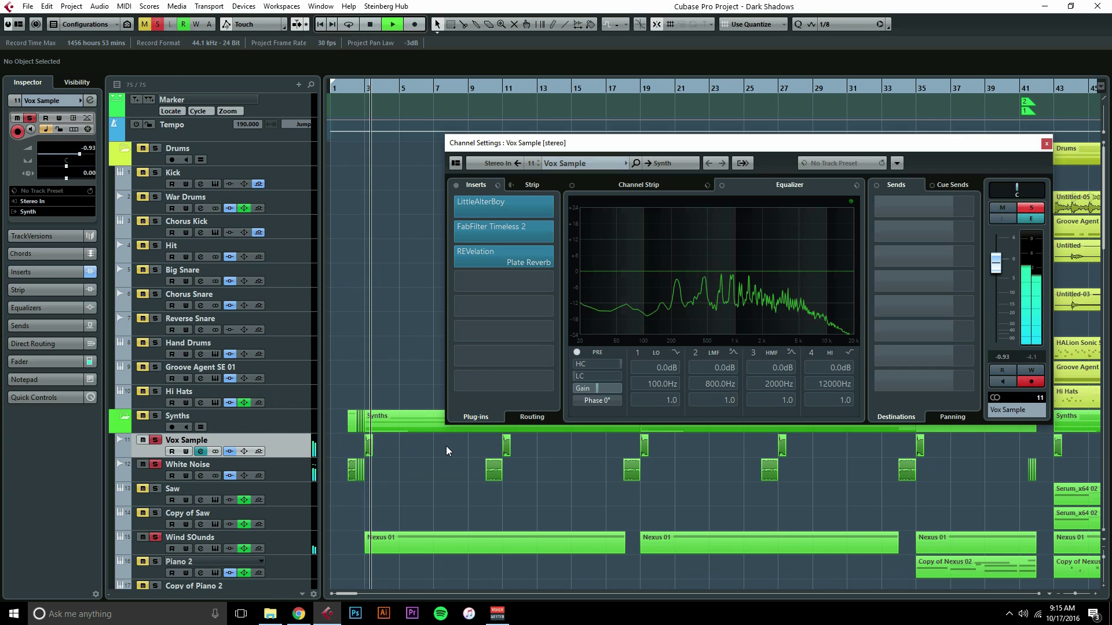
{"action": "scroll", "coordinate": [449, 466], "scroll_direction": "down", "scroll_amount": 10}
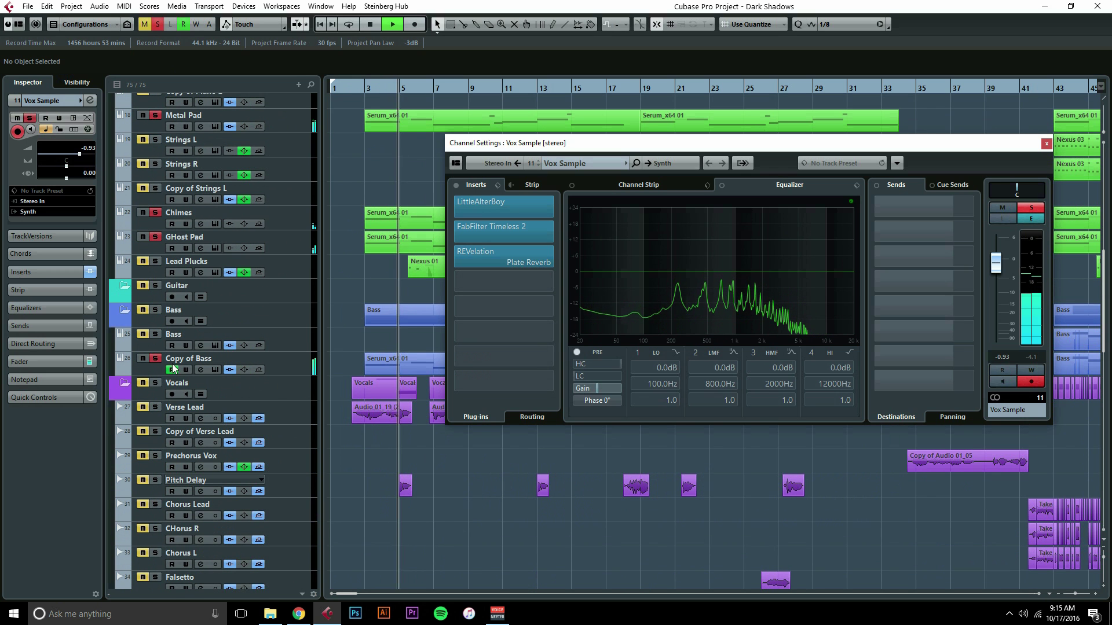
{"action": "scroll", "coordinate": [459, 474], "scroll_direction": "down", "scroll_amount": 4}
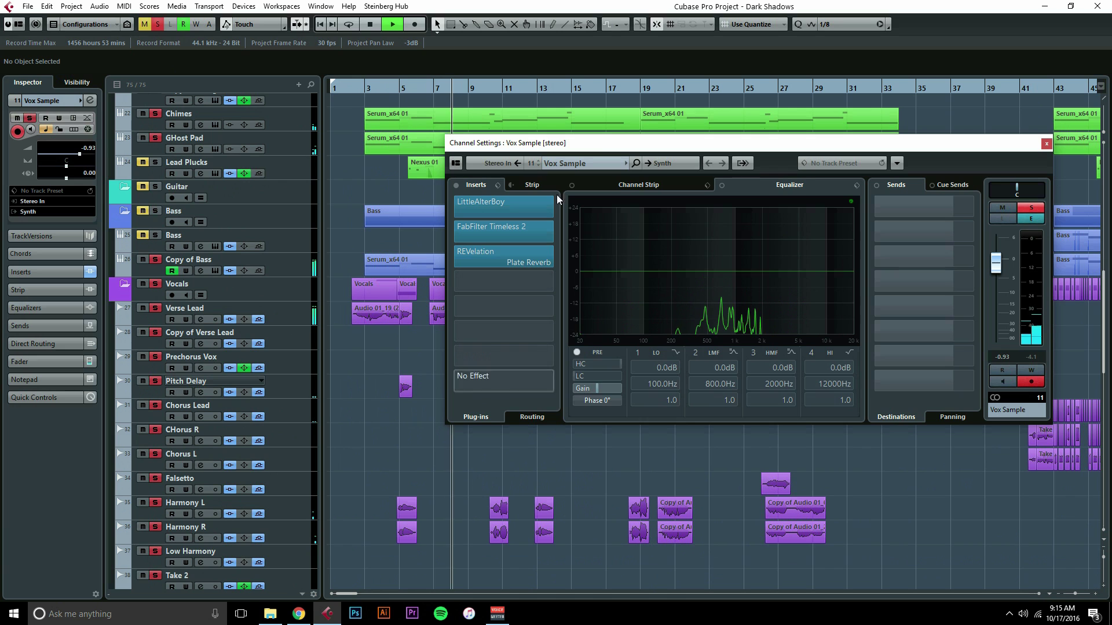
- Move the Channel Settings window aside and replay the project from bar 5
{"action": "left_click_drag", "start_coordinate": [600, 149], "coordinate": [695, 81]}
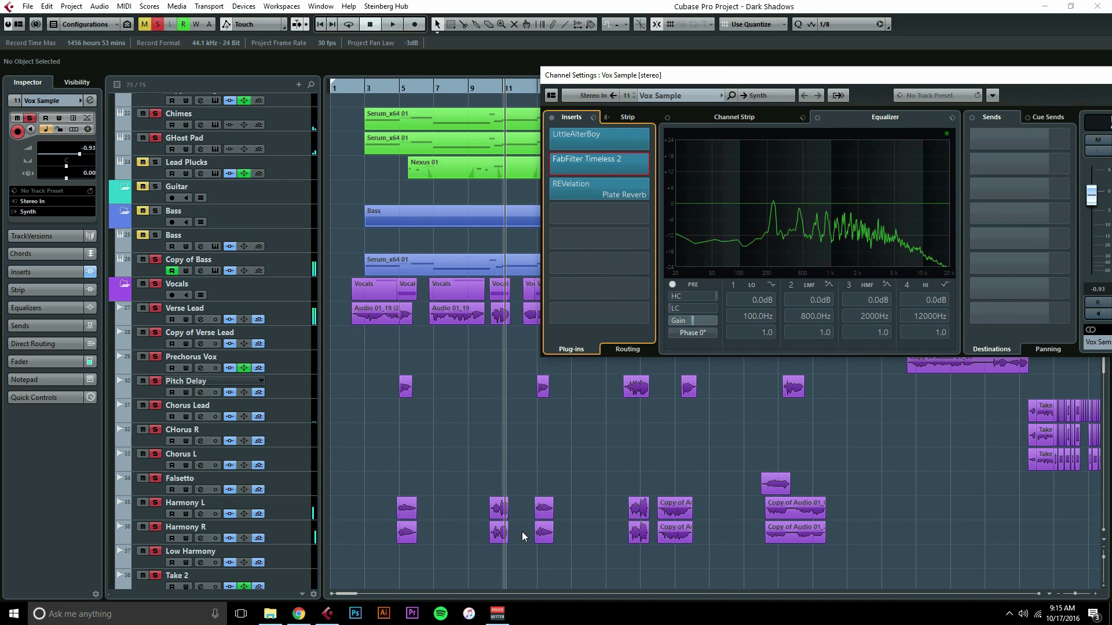
{"action": "key", "text": "space"}
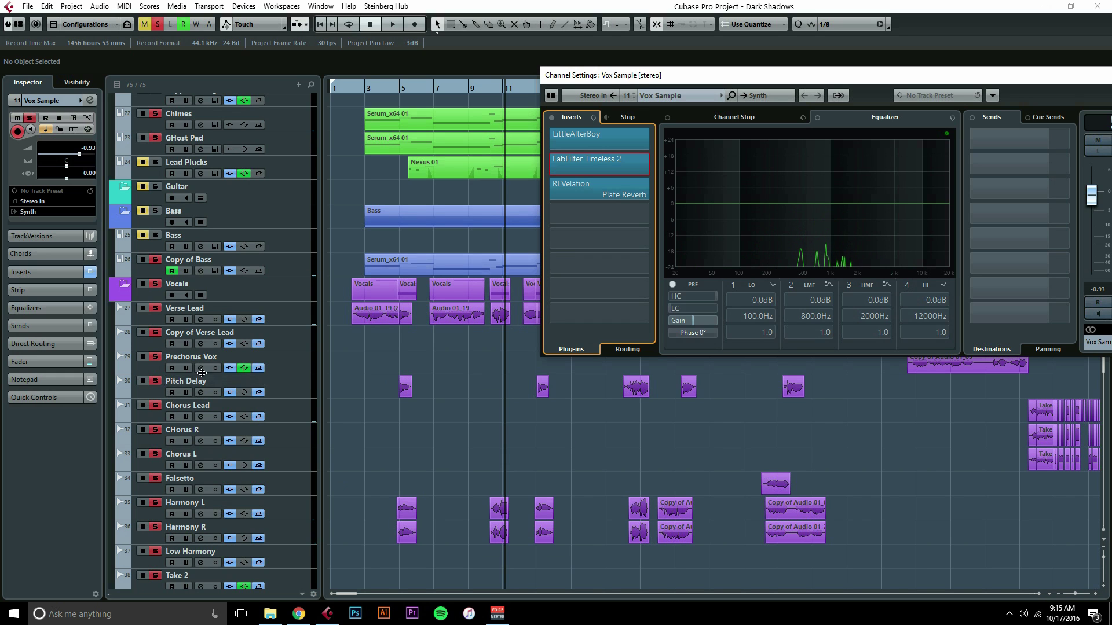
{"action": "left_click", "coordinate": [392, 90]}
{"action": "key", "text": "space"}
{"action": "key", "text": "space"}
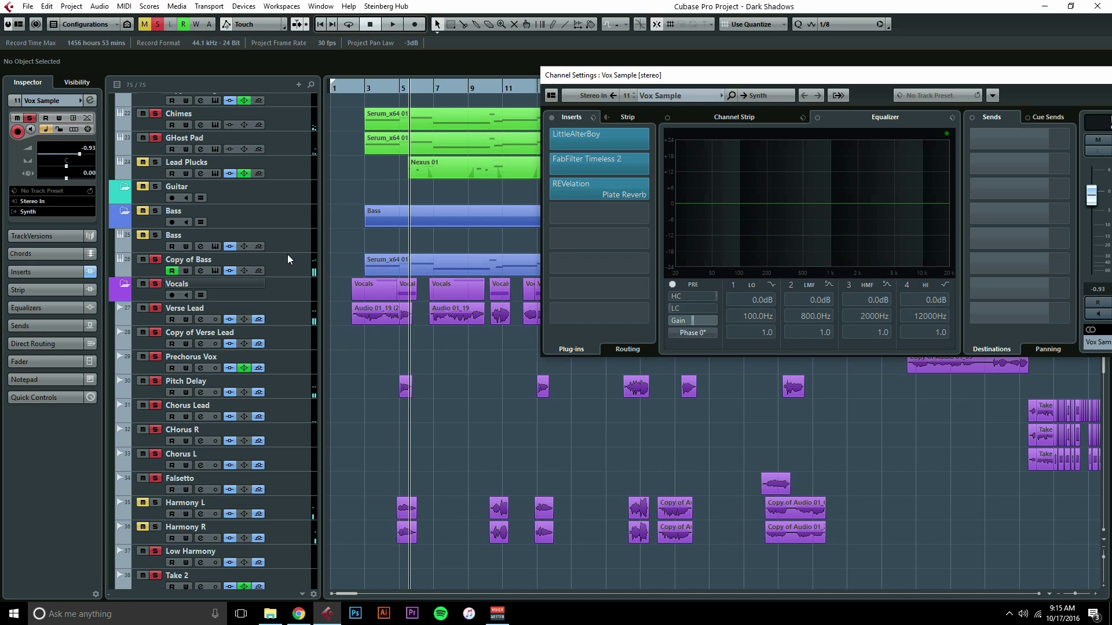
- Audition from bar 4, then load the Pitch Delay track's channel settings
{"action": "left_click", "coordinate": [390, 88]}
{"action": "key", "text": "space"}
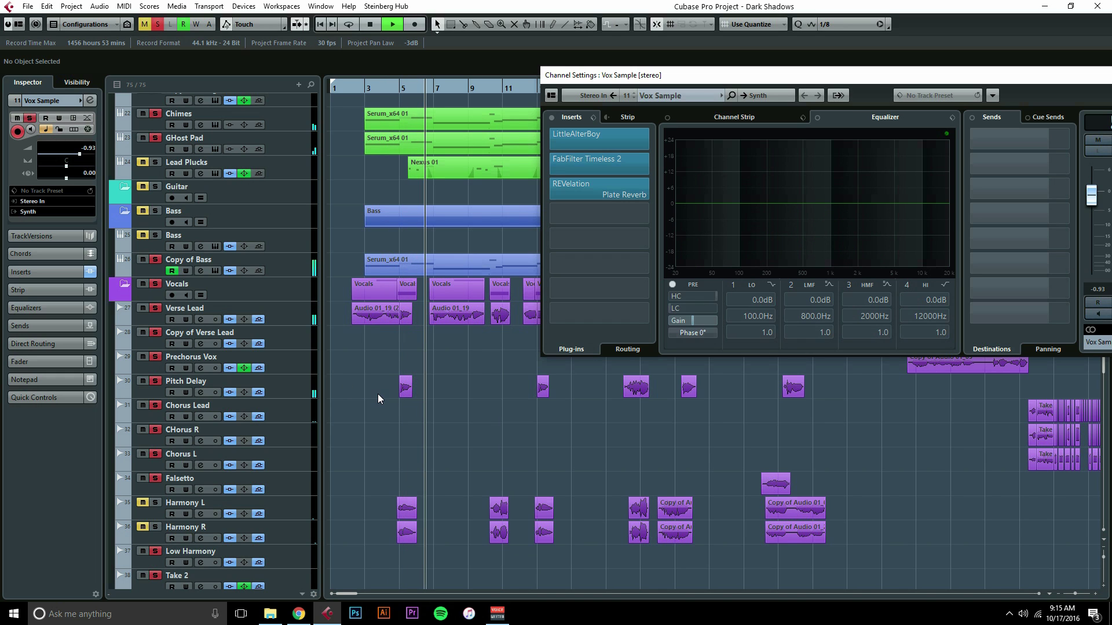
{"action": "key", "text": "space"}
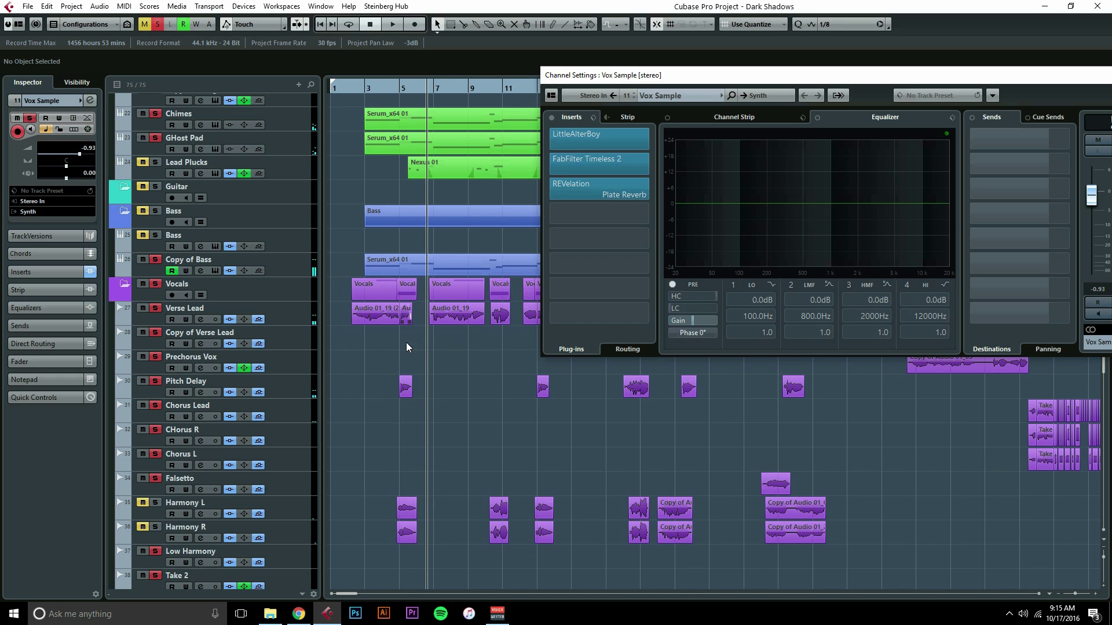
{"action": "left_click", "coordinate": [273, 391]}
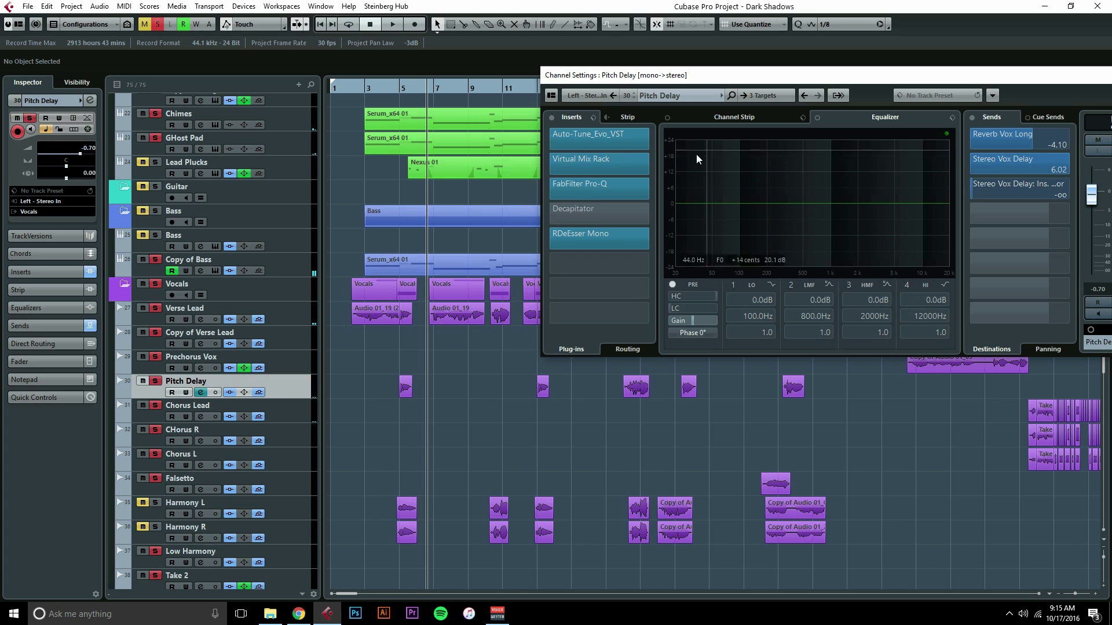
{"action": "left_click", "coordinate": [304, 319]}
{"action": "left_click", "coordinate": [292, 400]}
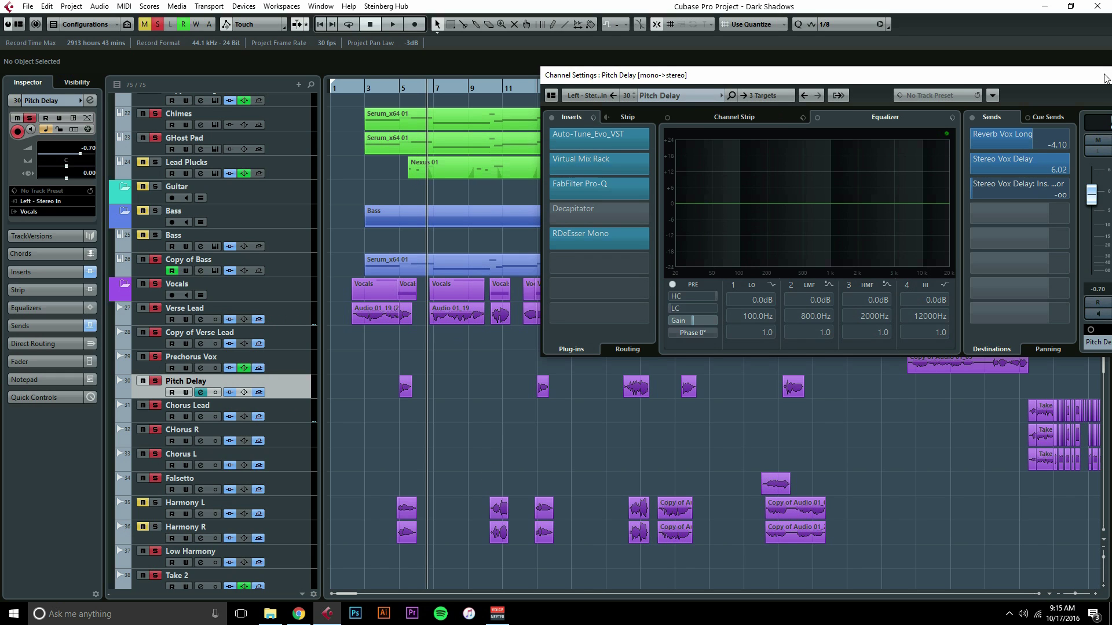
{"action": "left_click_drag", "start_coordinate": [810, 75], "coordinate": [730, 75]}
{"action": "left_click", "coordinate": [1061, 75]}
{"action": "scroll", "coordinate": [748, 322], "scroll_direction": "down", "scroll_amount": 2}
{"action": "scroll", "coordinate": [749, 322], "scroll_direction": "up", "scroll_amount": 10}
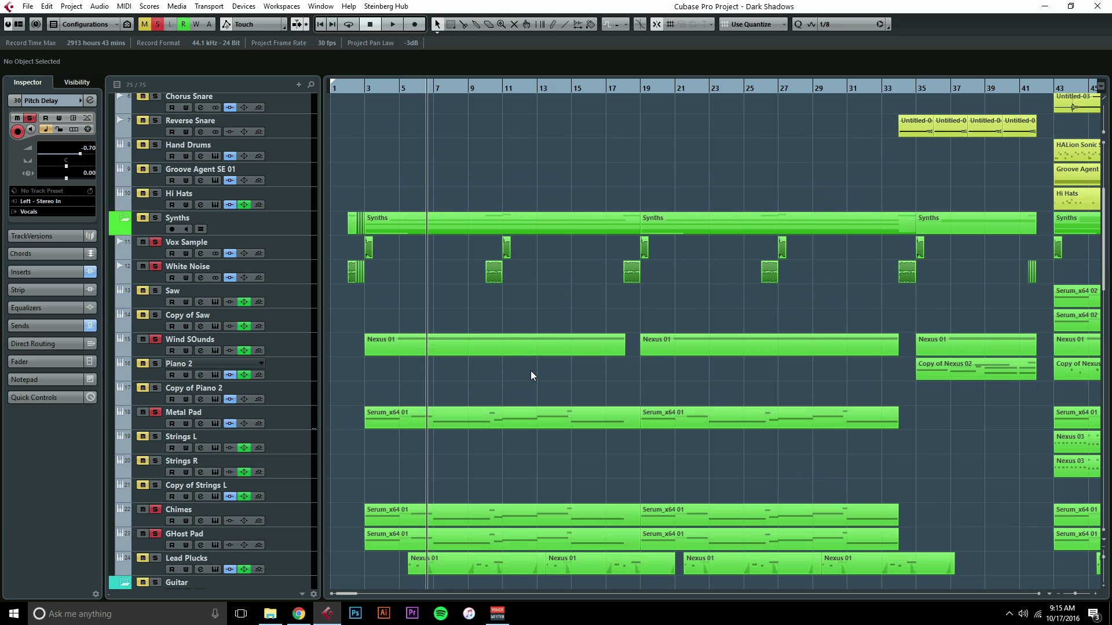
- Clear all mutes, solo the Drums folder and play the drums from bar 19
{"action": "scroll", "coordinate": [543, 367], "scroll_direction": "up", "scroll_amount": 4}
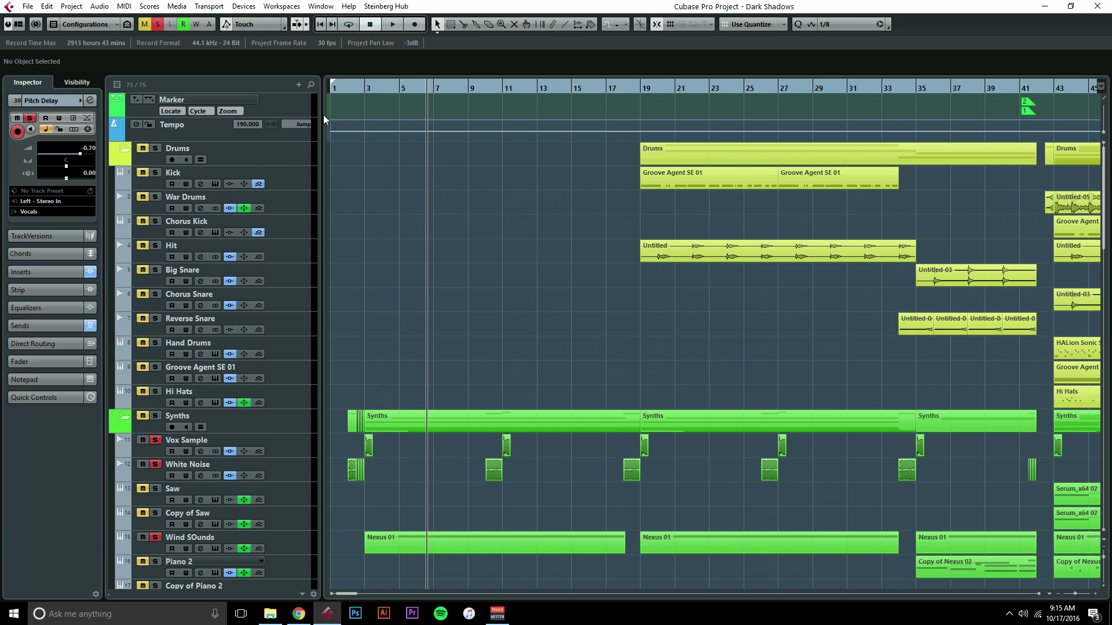
{"action": "left_click", "coordinate": [145, 24]}
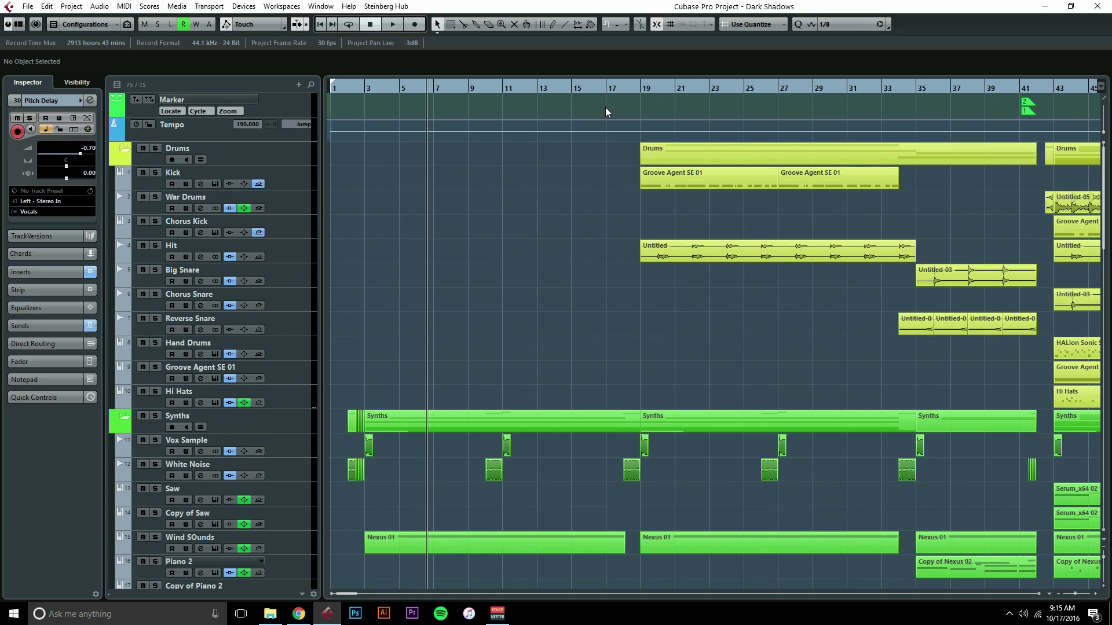
{"action": "left_click", "coordinate": [634, 88]}
{"action": "key", "text": "space"}
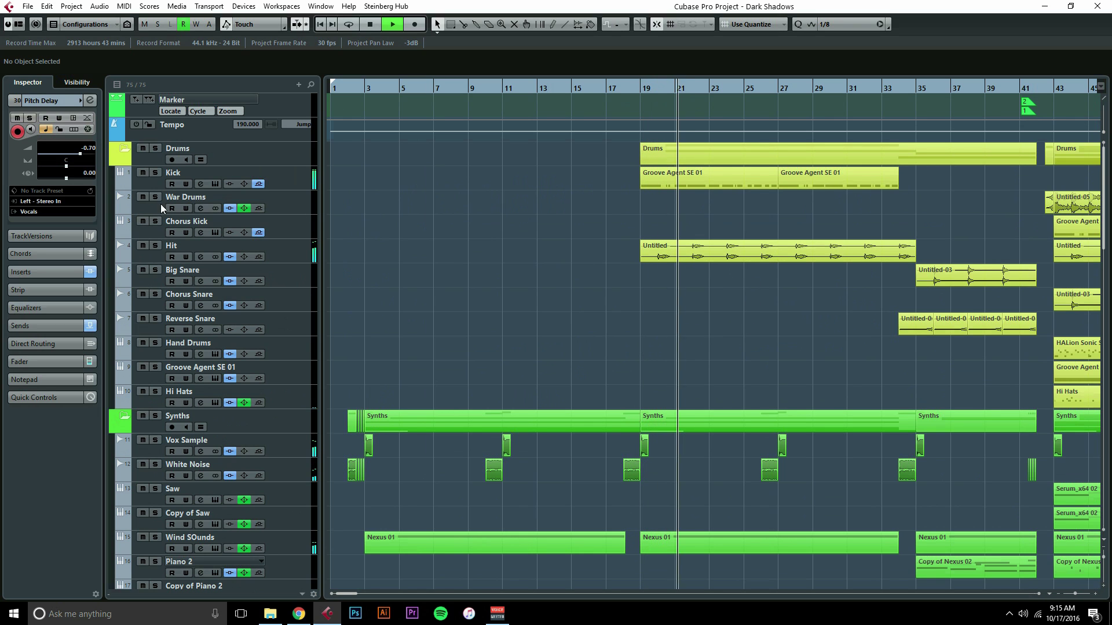
{"action": "left_click", "coordinate": [155, 149]}
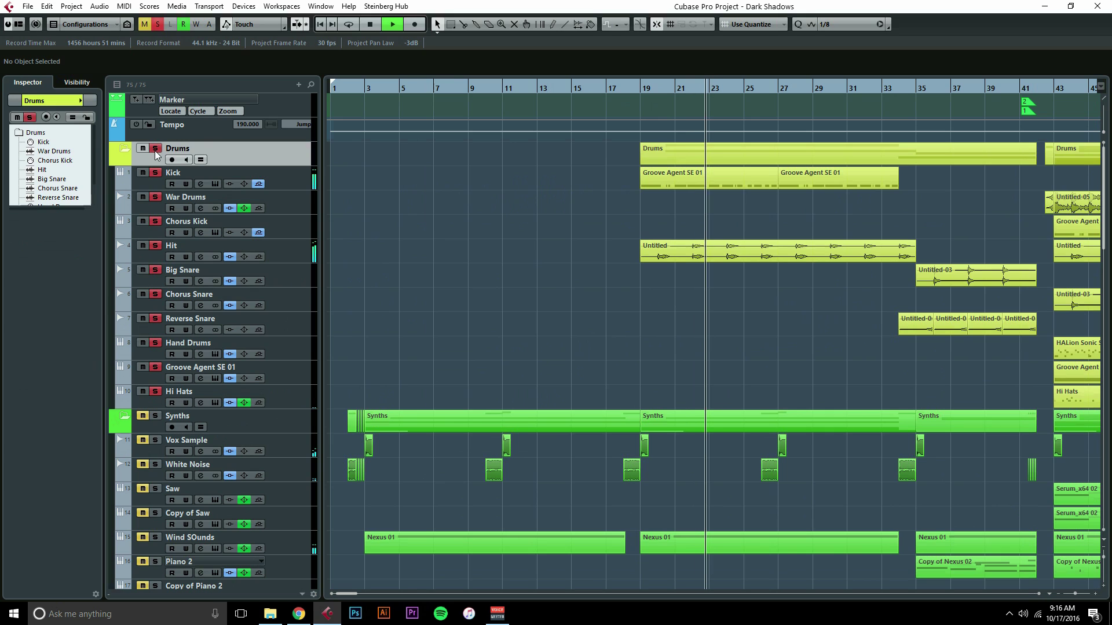
{"action": "key", "text": "space"}
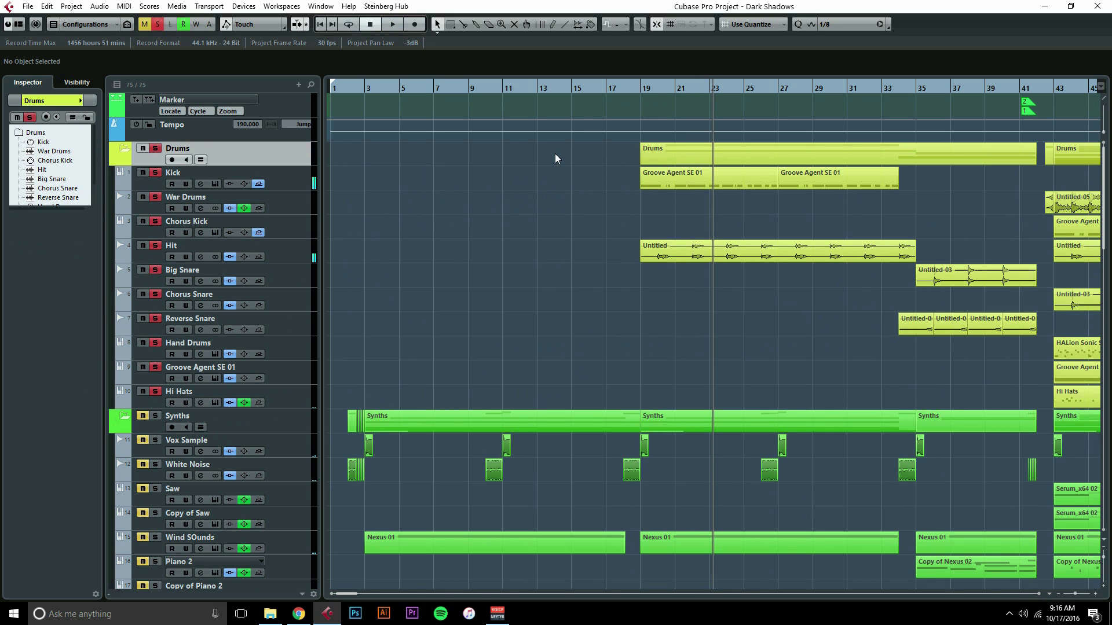
{"action": "left_click", "coordinate": [640, 89]}
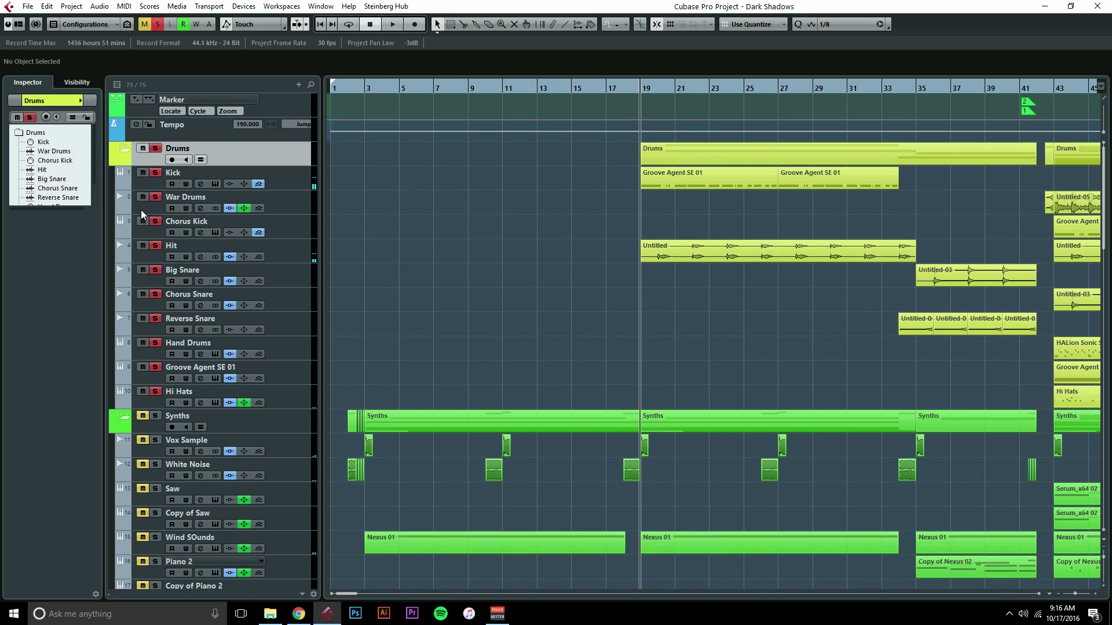
{"action": "key", "text": "space"}
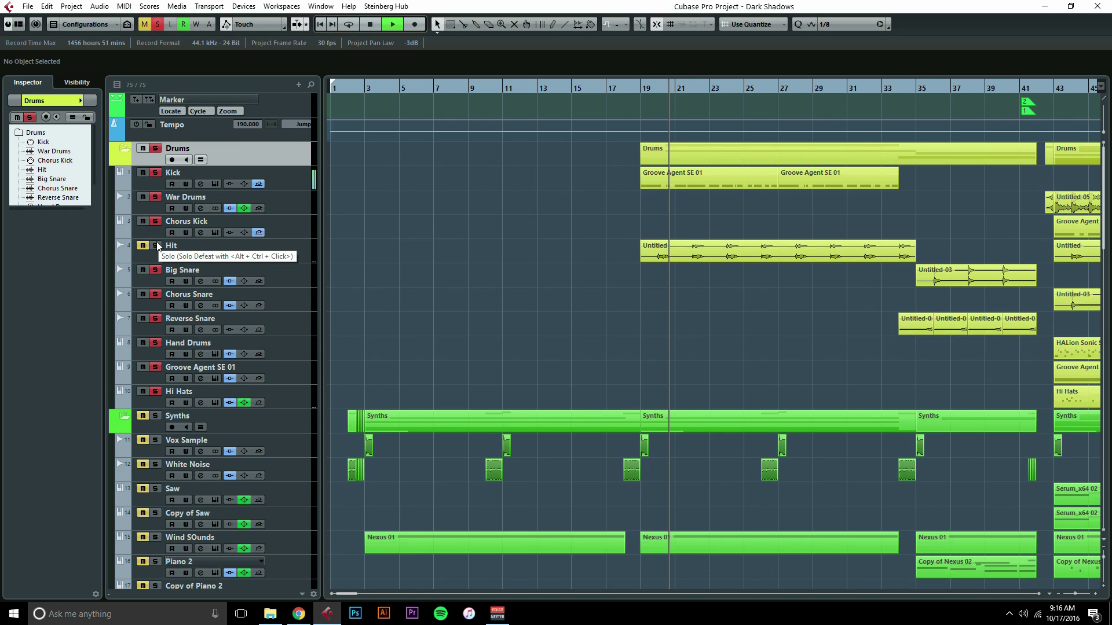
- Stop playback and briefly open and close the Kick track's channel settings
{"action": "key", "text": "space"}
{"action": "left_click", "coordinate": [242, 185]}
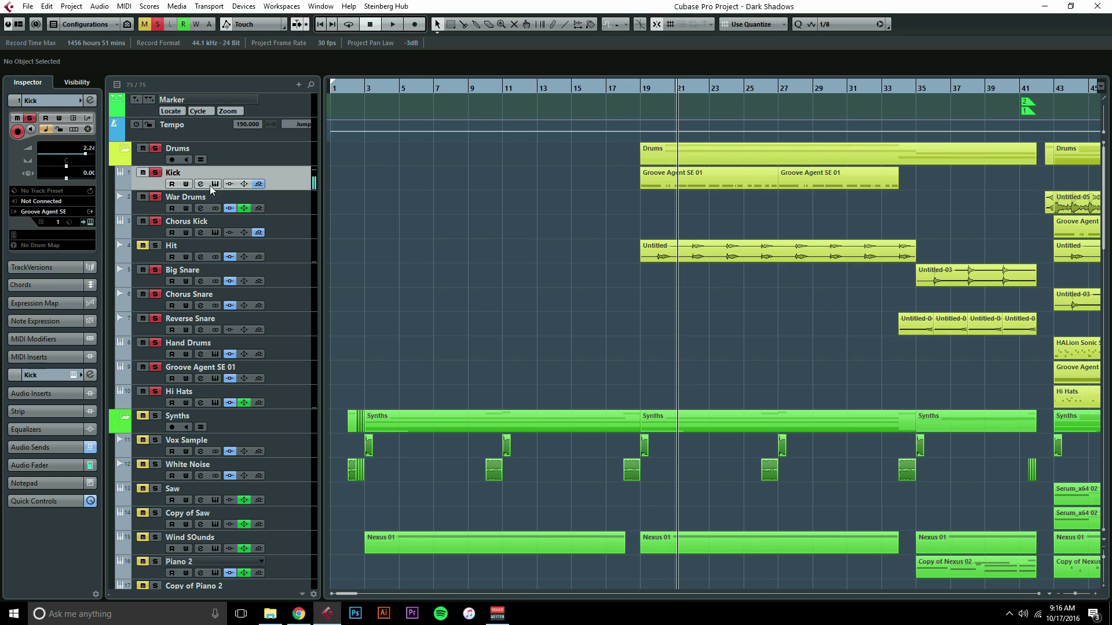
{"action": "left_click", "coordinate": [202, 184]}
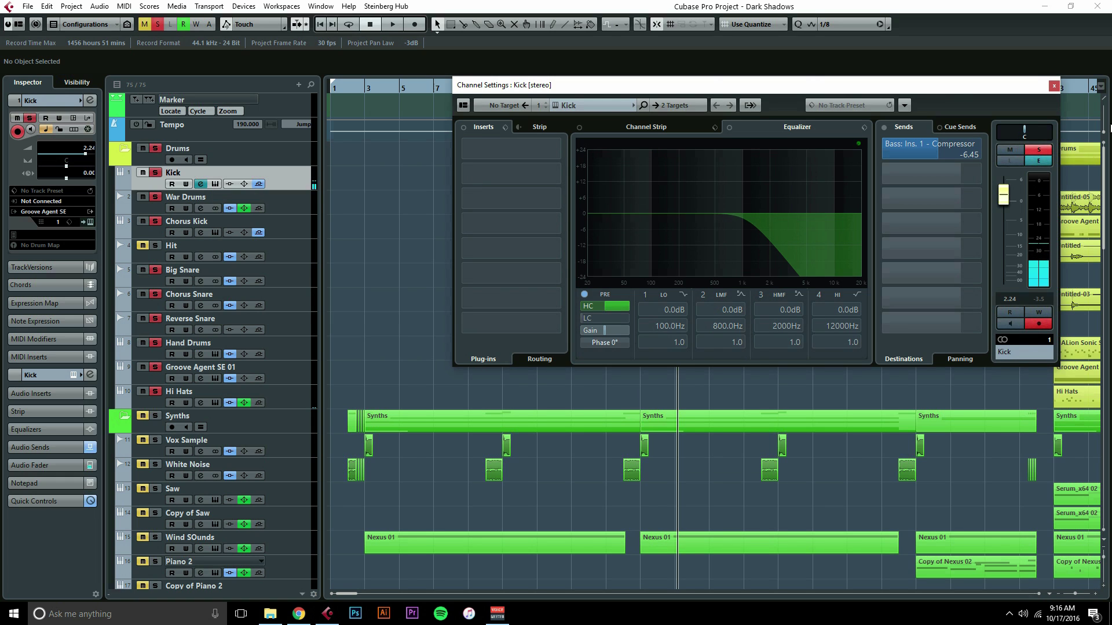
{"action": "left_click", "coordinate": [1055, 87]}
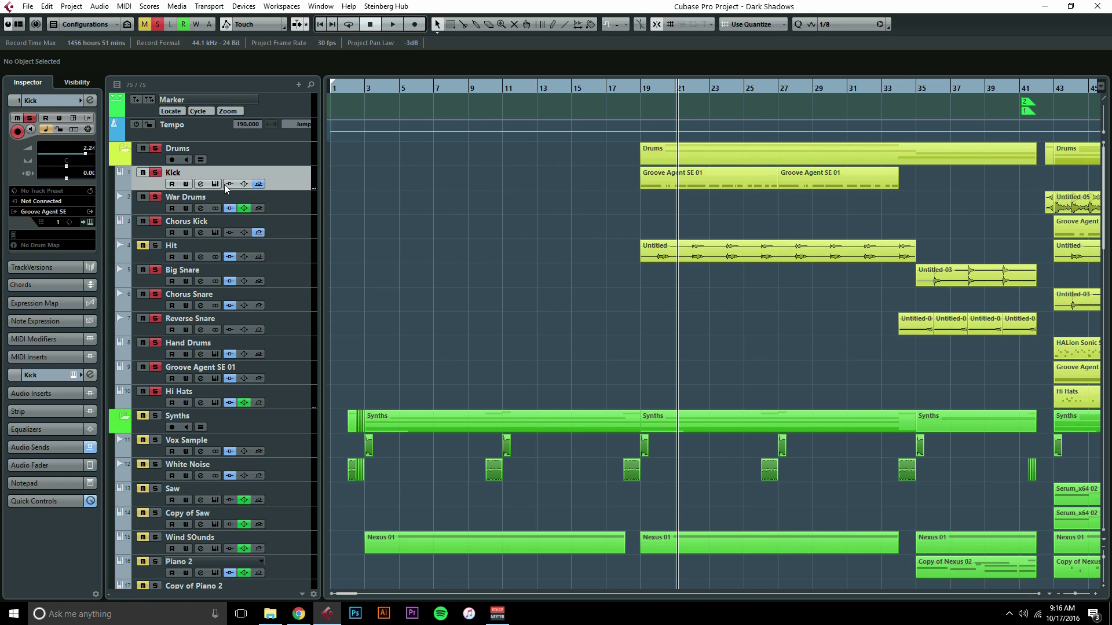
- Unmute the Hit track, bypass its inserts and audition it without effects from bar 19
{"action": "left_click", "coordinate": [142, 247]}
{"action": "left_click", "coordinate": [200, 256]}
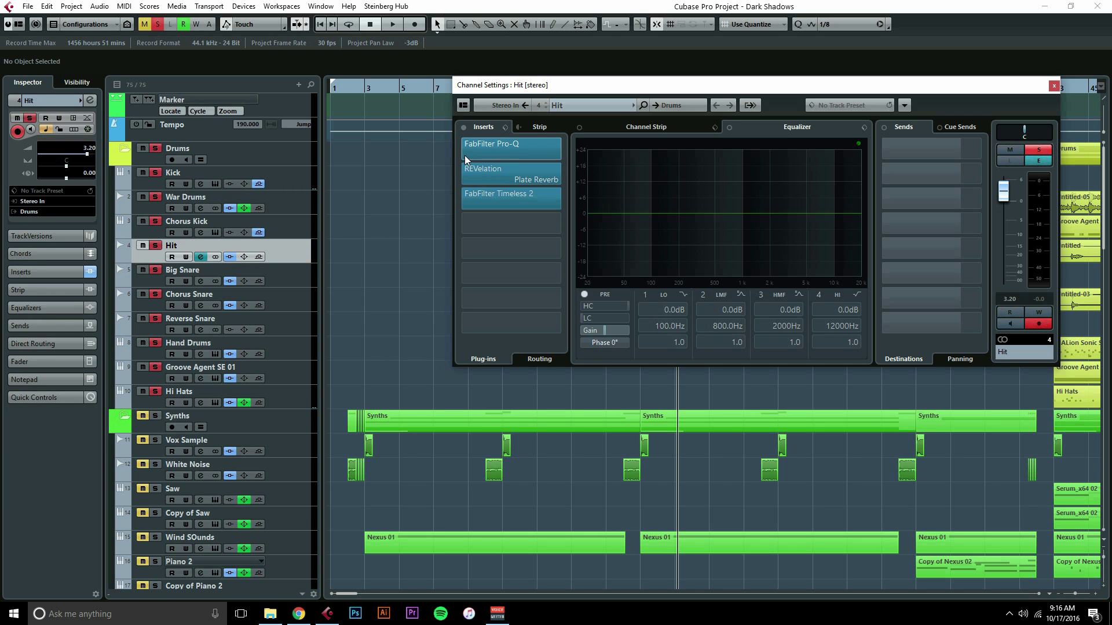
{"action": "left_click", "coordinate": [463, 128]}
{"action": "left_click_drag", "start_coordinate": [591, 84], "coordinate": [537, 304]}
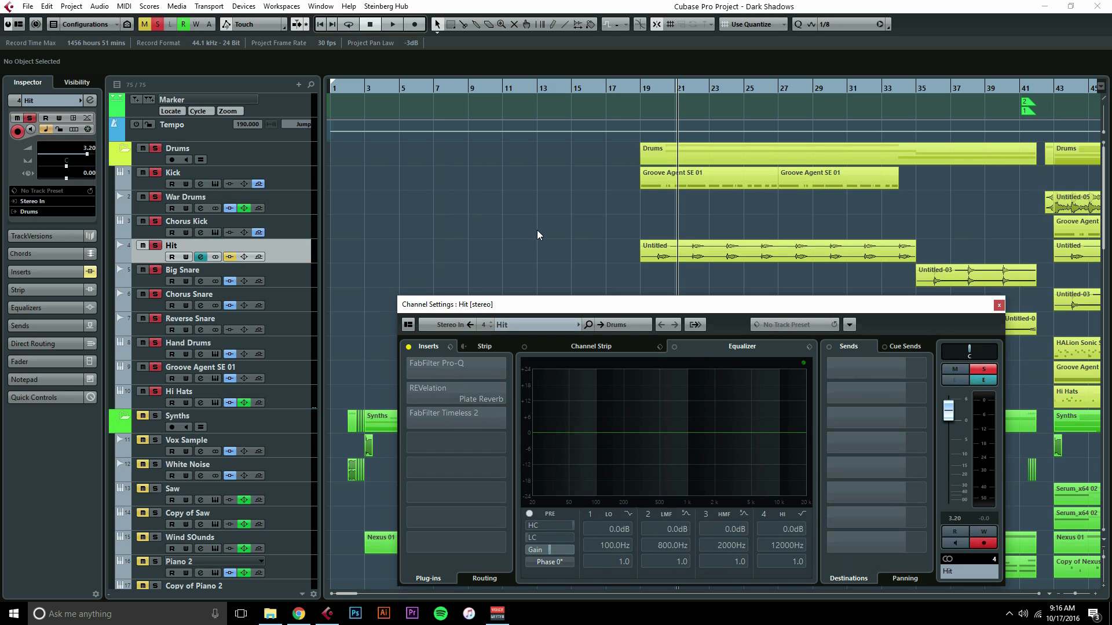
{"action": "key", "text": "space"}
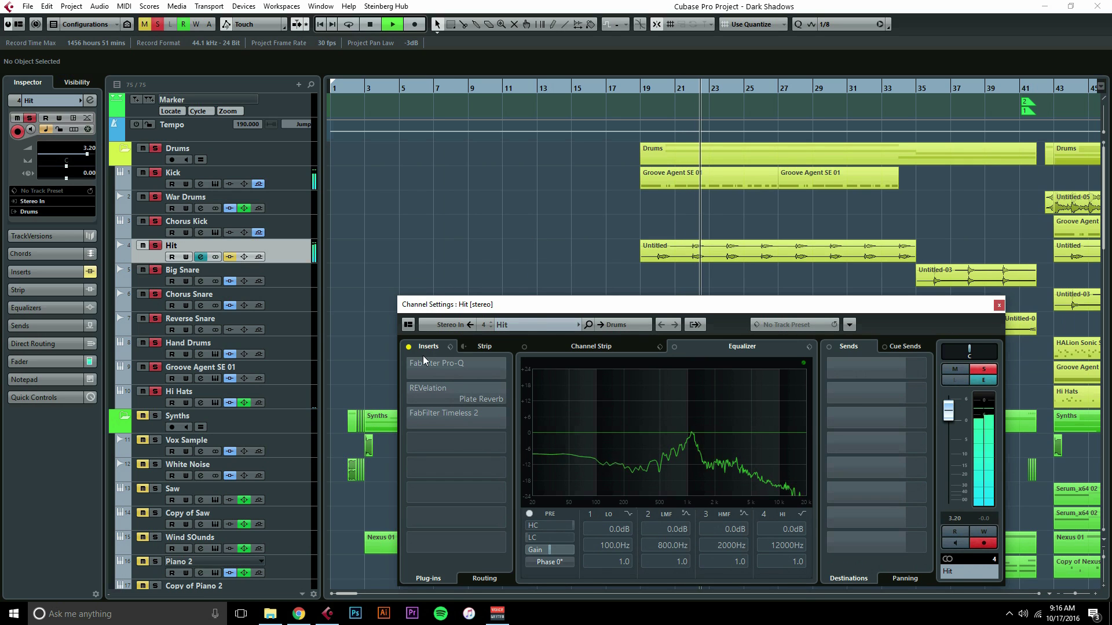
{"action": "mouse_move", "coordinate": [418, 360]}
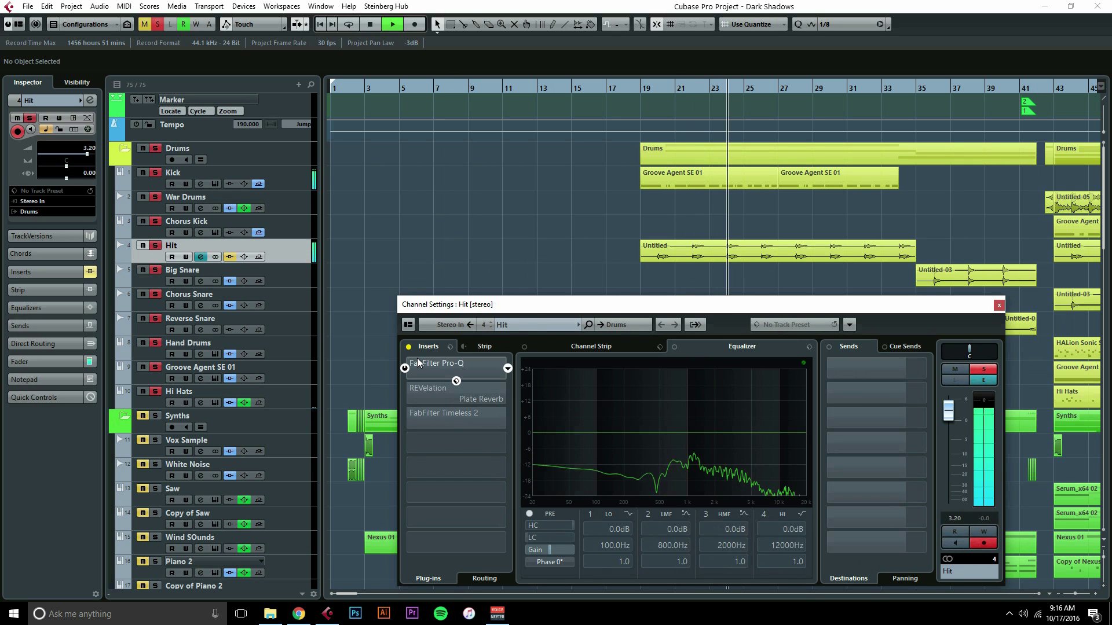
{"action": "key", "text": "space"}
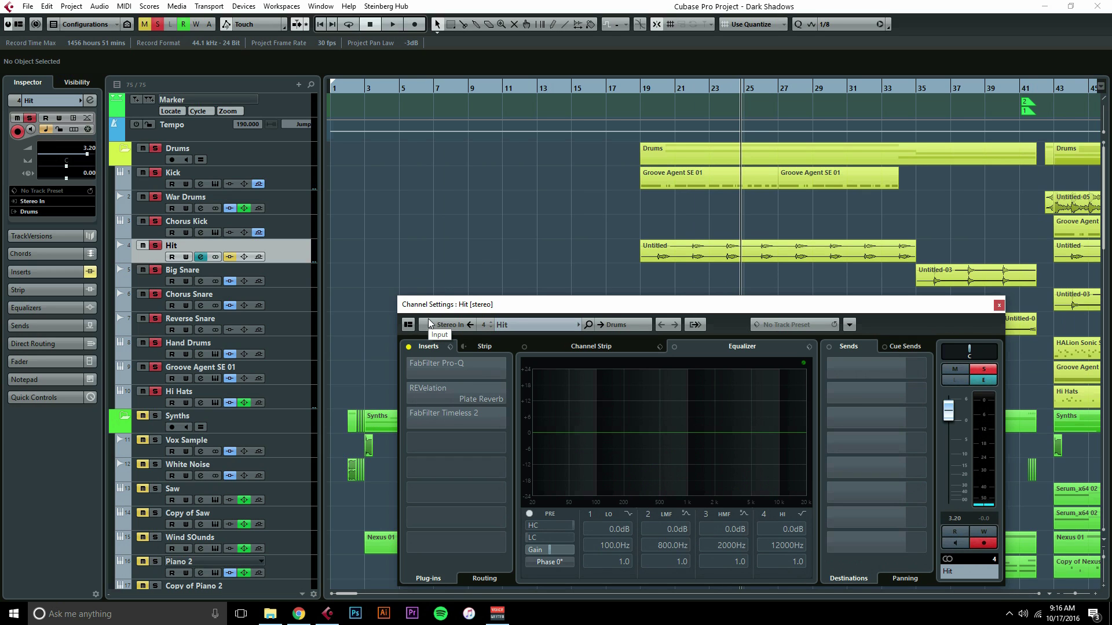
{"action": "left_click", "coordinate": [406, 369]}
{"action": "left_click", "coordinate": [644, 88]}
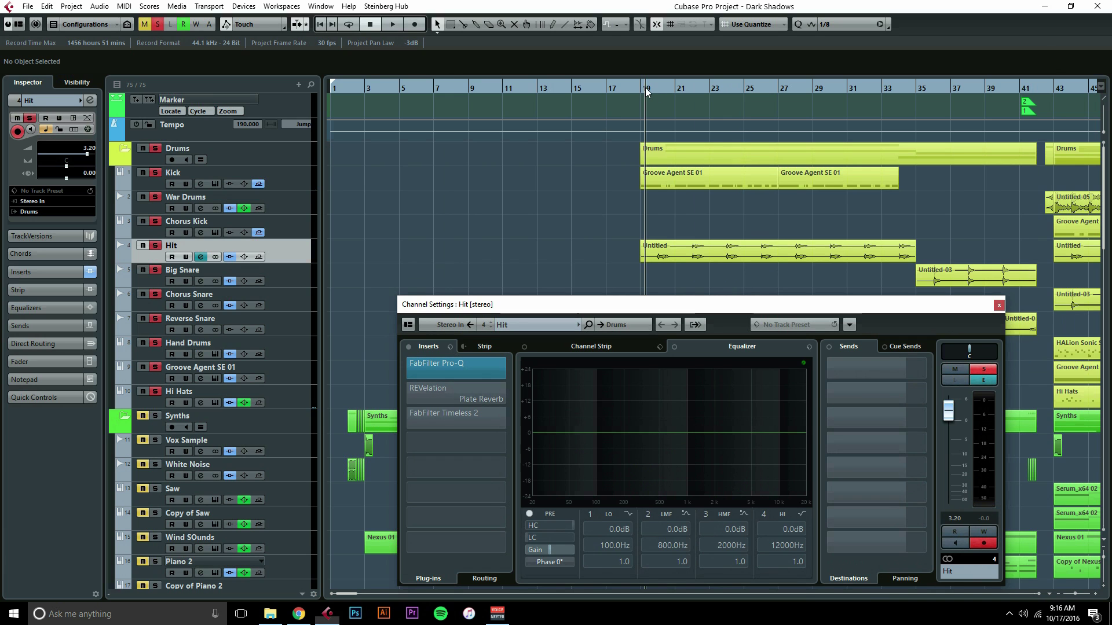
- Open Hit's Pro-Q and reactivate the REVelation plate reverb insert, playing from bar 19
{"action": "left_click", "coordinate": [486, 362]}
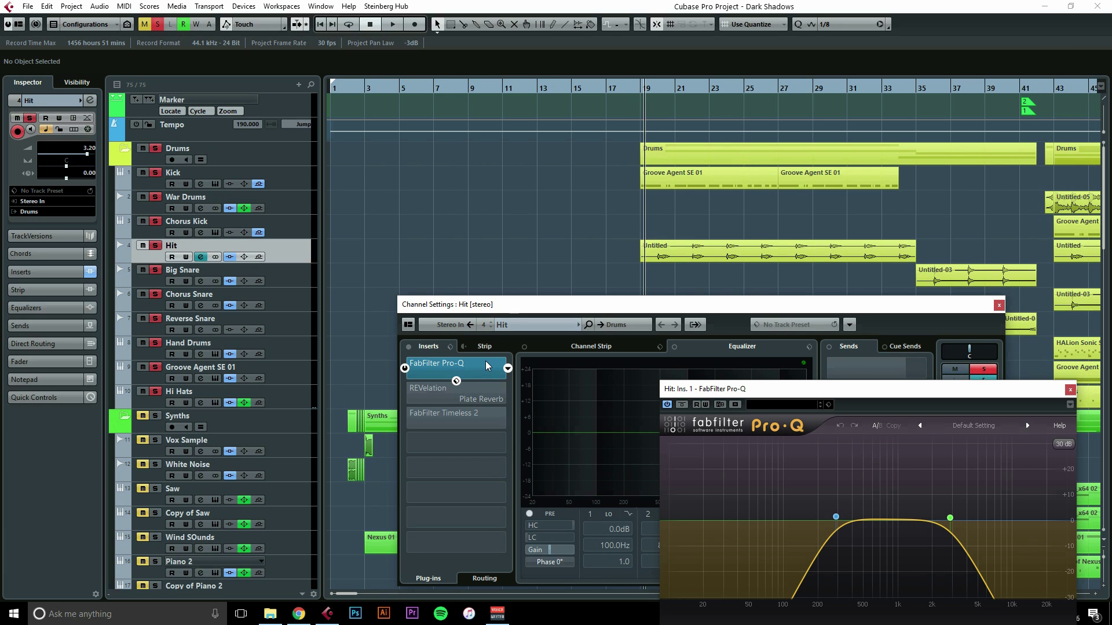
{"action": "key", "text": "space"}
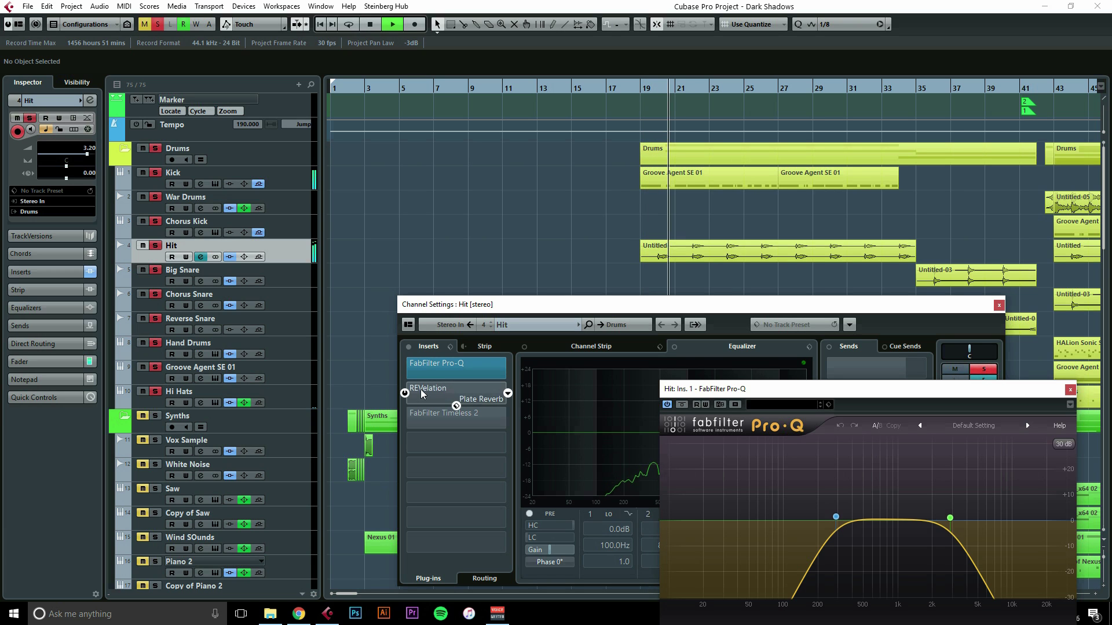
{"action": "key", "text": "space"}
{"action": "left_click", "coordinate": [458, 394]}
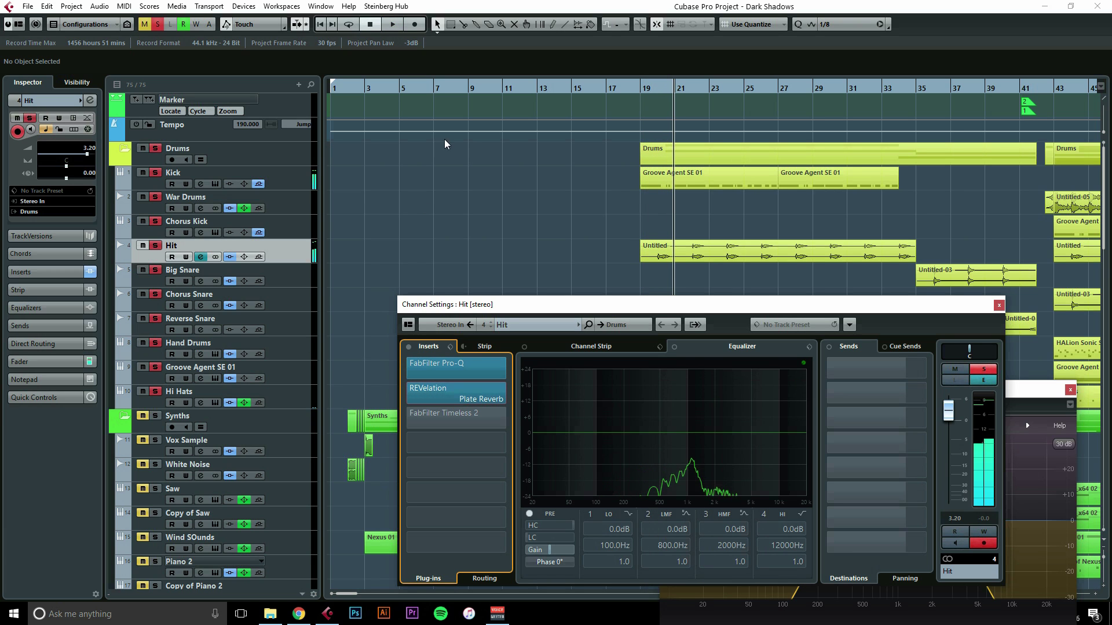
{"action": "left_click", "coordinate": [638, 88]}
{"action": "key", "text": "space"}
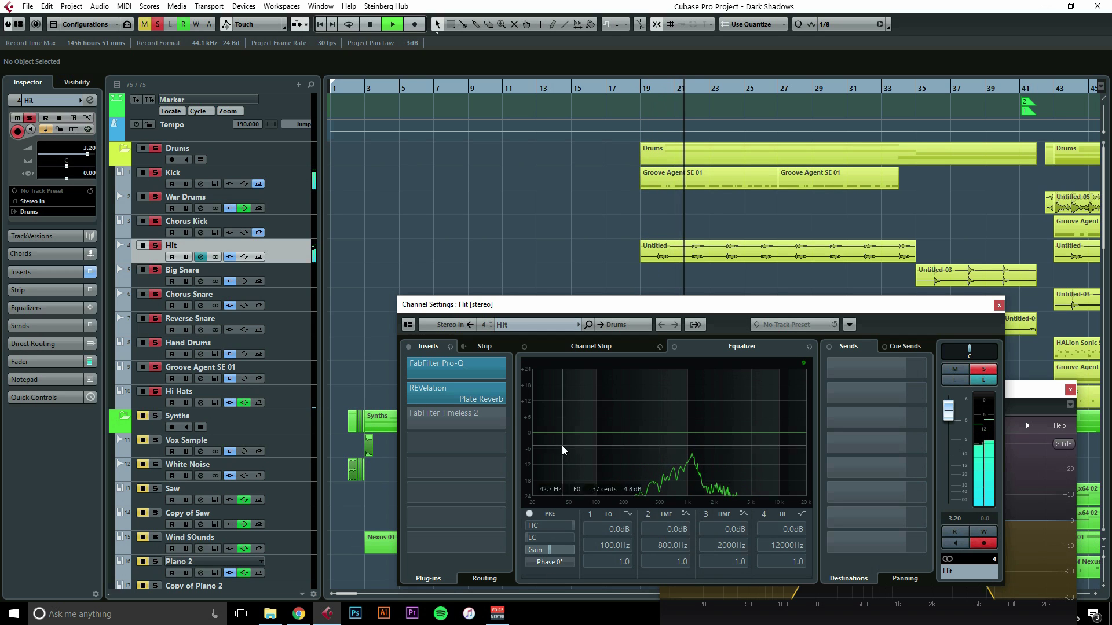
- Reactivate the Timeless 2 insert, audition from bar 19, then clear all solos and close the window
{"action": "left_click", "coordinate": [405, 418]}
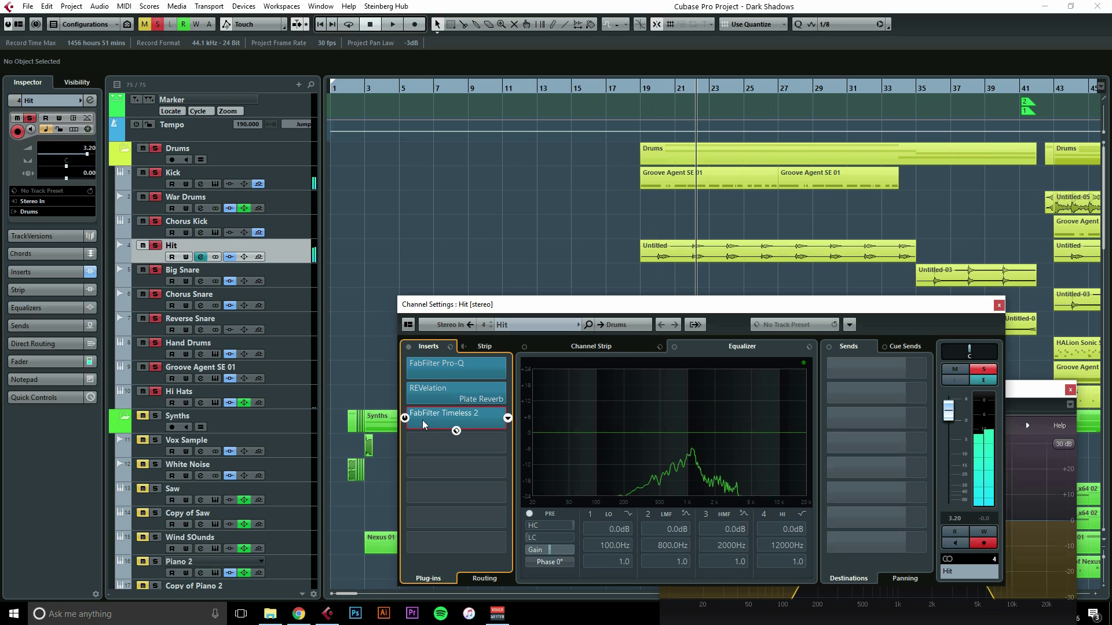
{"action": "left_click", "coordinate": [429, 415]}
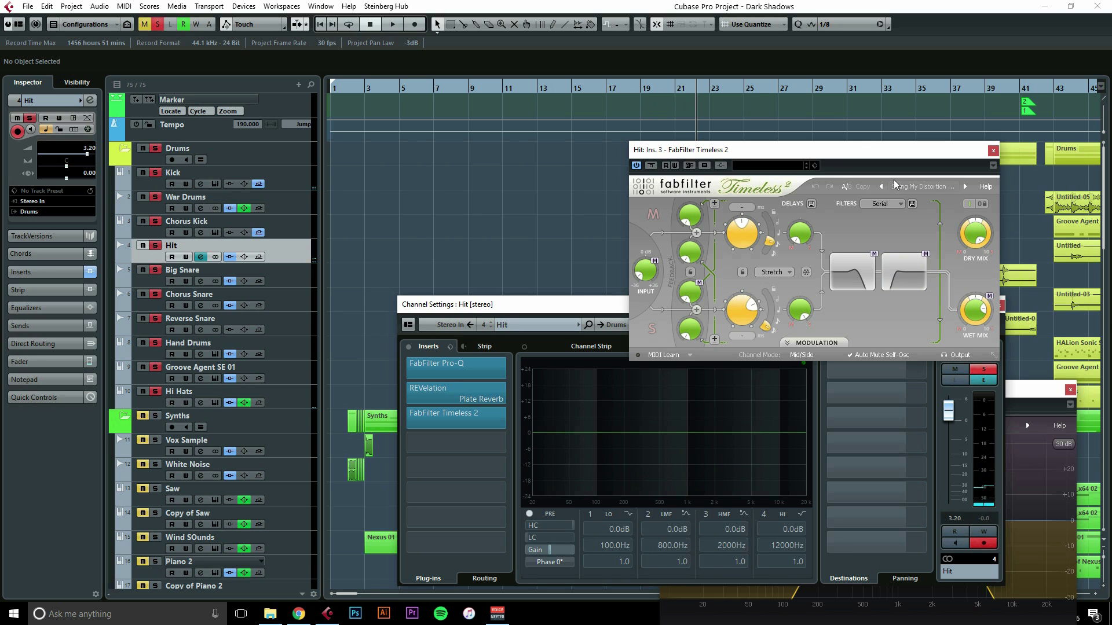
{"action": "left_click", "coordinate": [992, 150]}
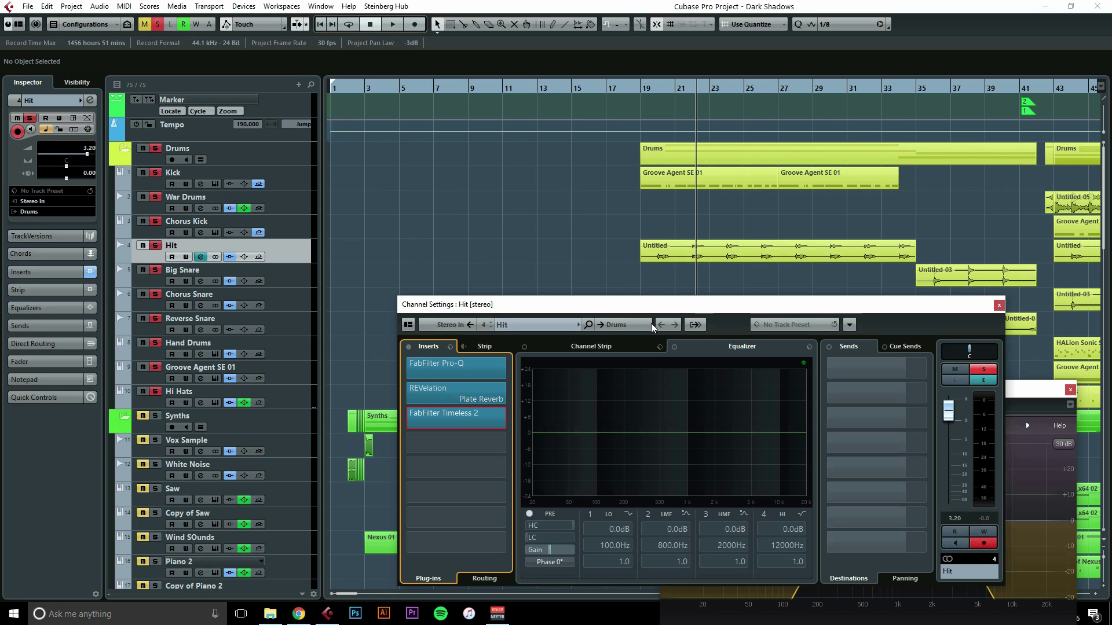
{"action": "left_click", "coordinate": [639, 90]}
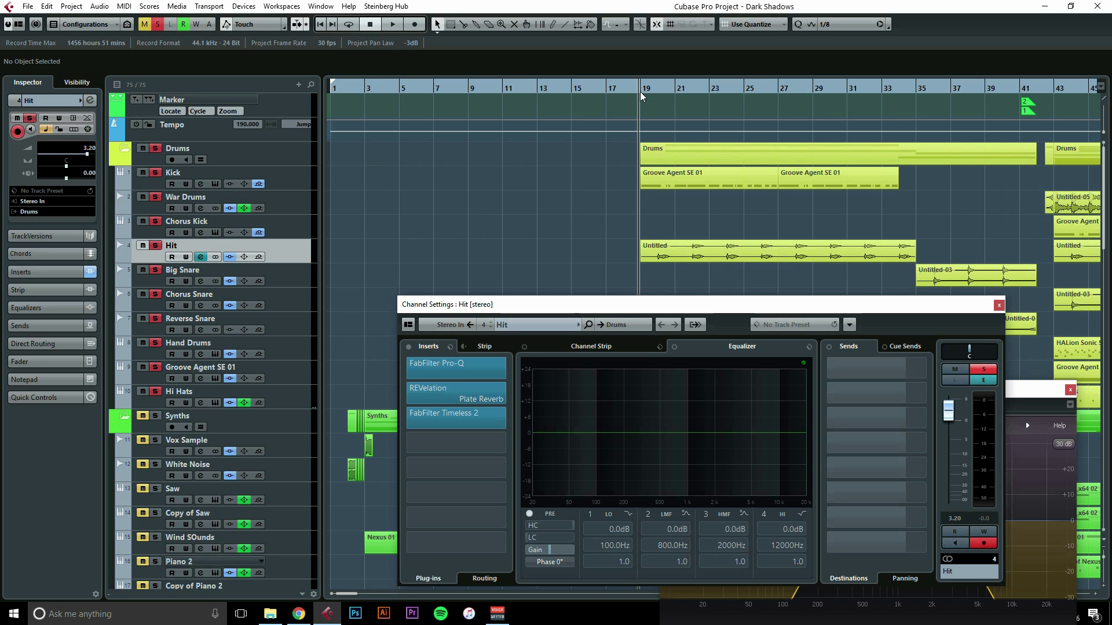
{"action": "key", "text": "space"}
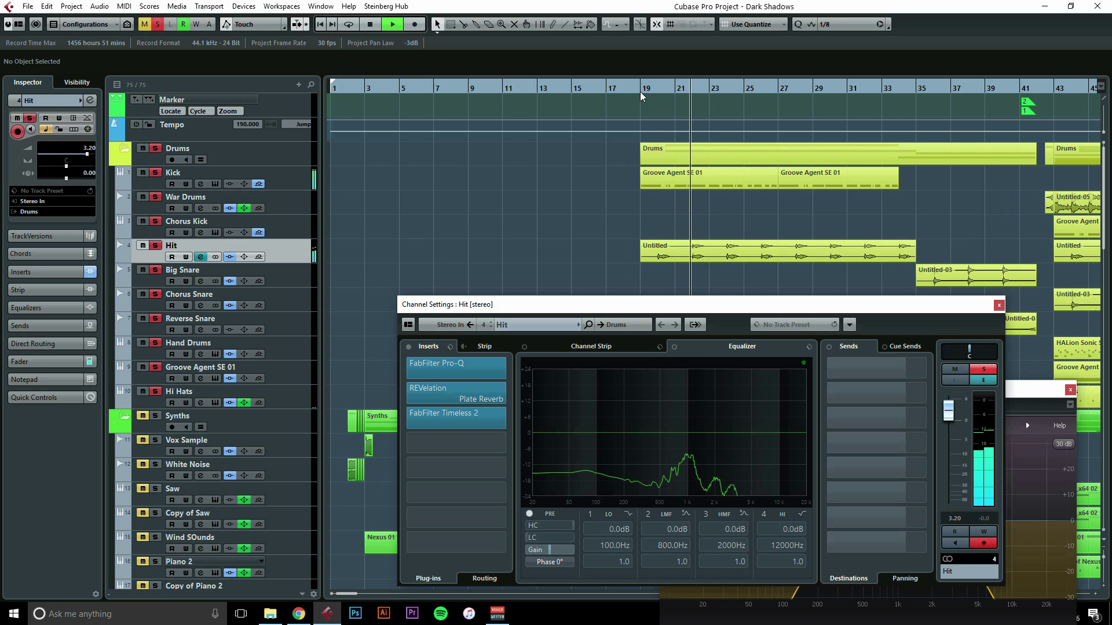
{"action": "key", "text": "space"}
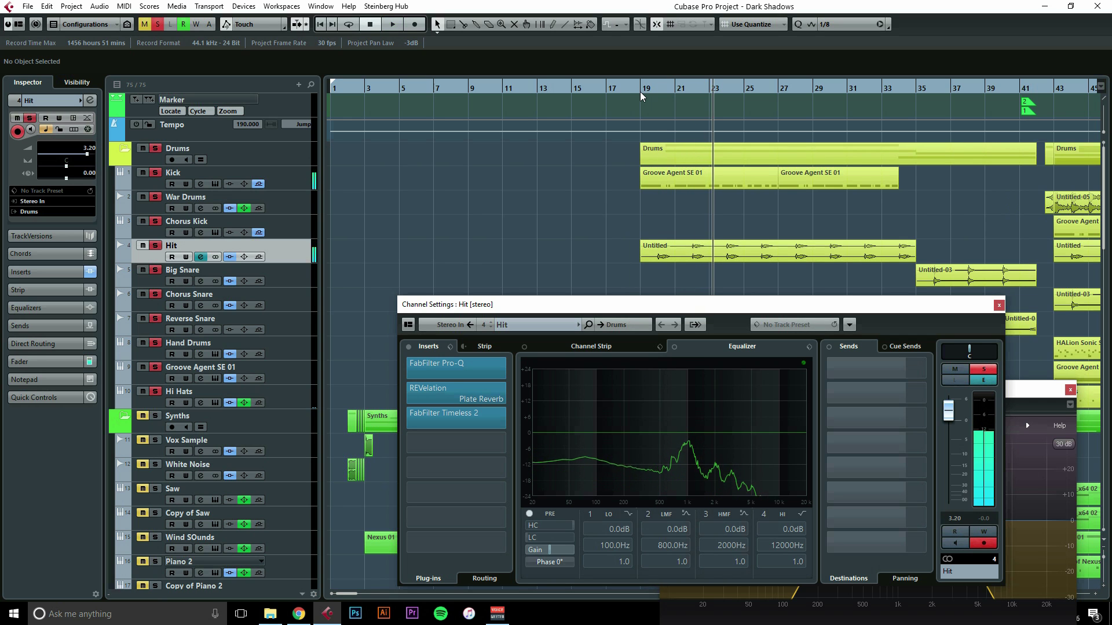
{"action": "left_click", "coordinate": [157, 24]}
{"action": "left_click", "coordinate": [999, 306]}
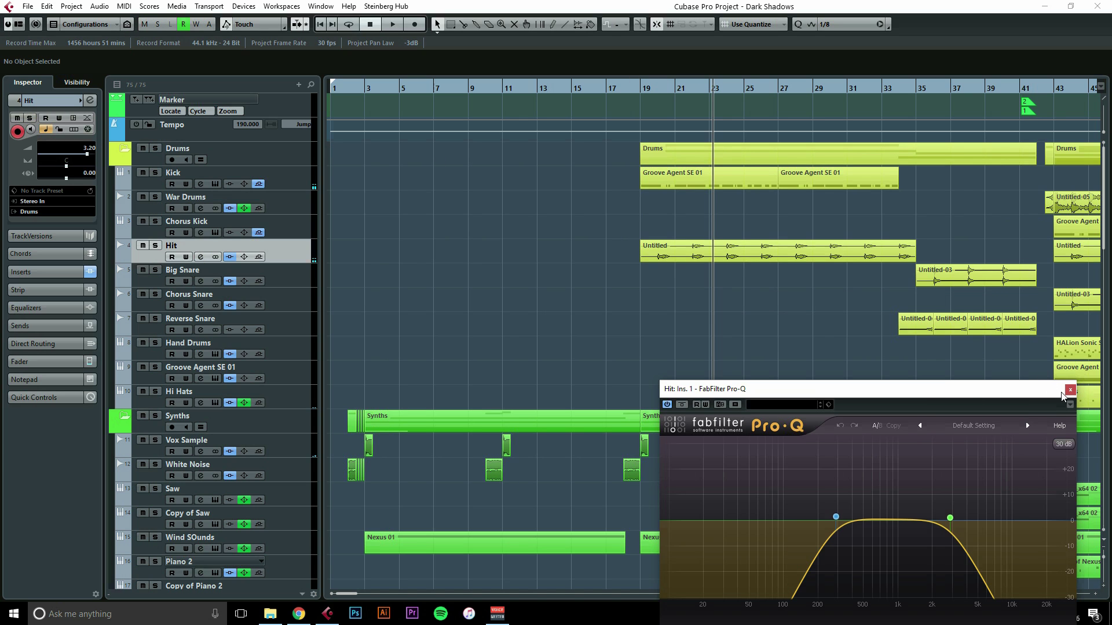
- Close Pro-Q, mute War Drums and Chorus Snare, and play from bar 42
{"action": "left_click", "coordinate": [1070, 390]}
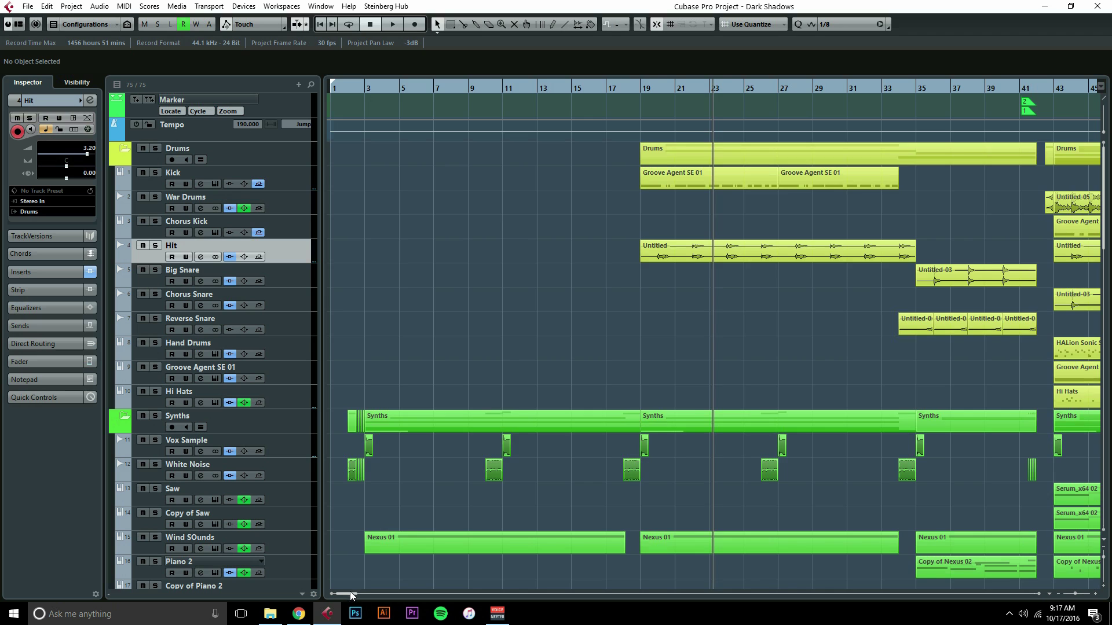
{"action": "left_click_drag", "start_coordinate": [350, 591], "coordinate": [363, 593]}
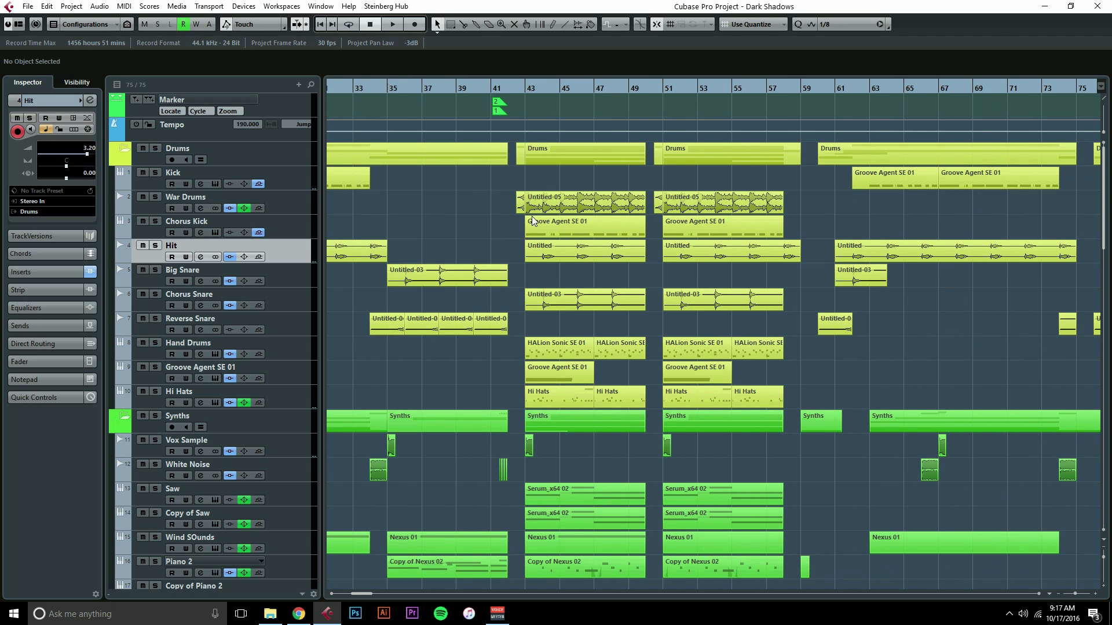
{"action": "left_click", "coordinate": [521, 88]}
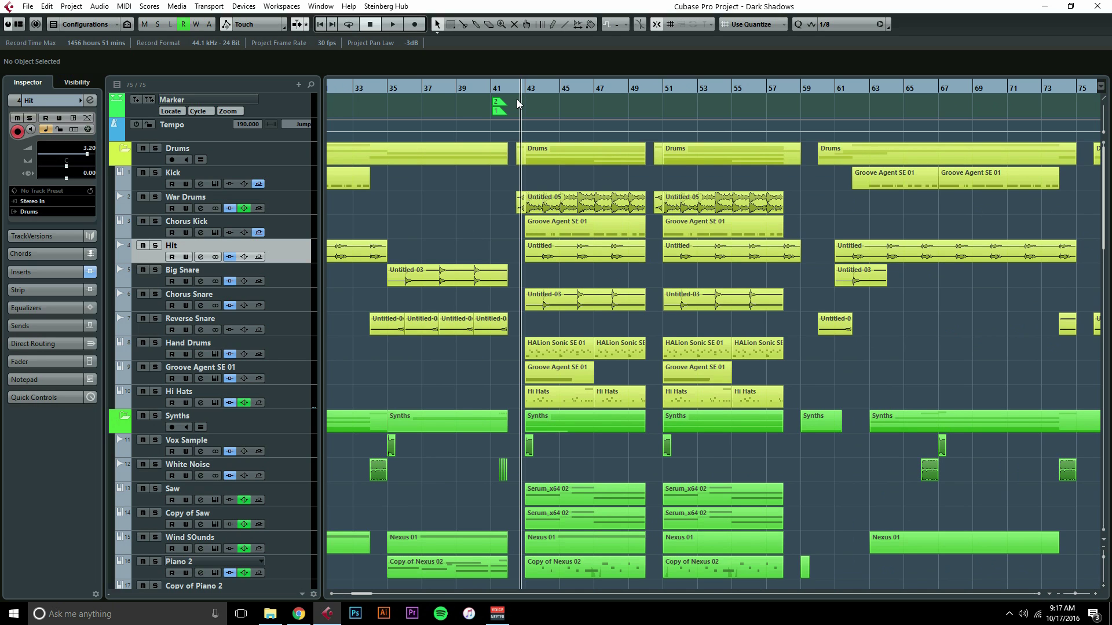
{"action": "left_click", "coordinate": [142, 197]}
{"action": "left_click", "coordinate": [143, 294]}
{"action": "key", "text": "space"}
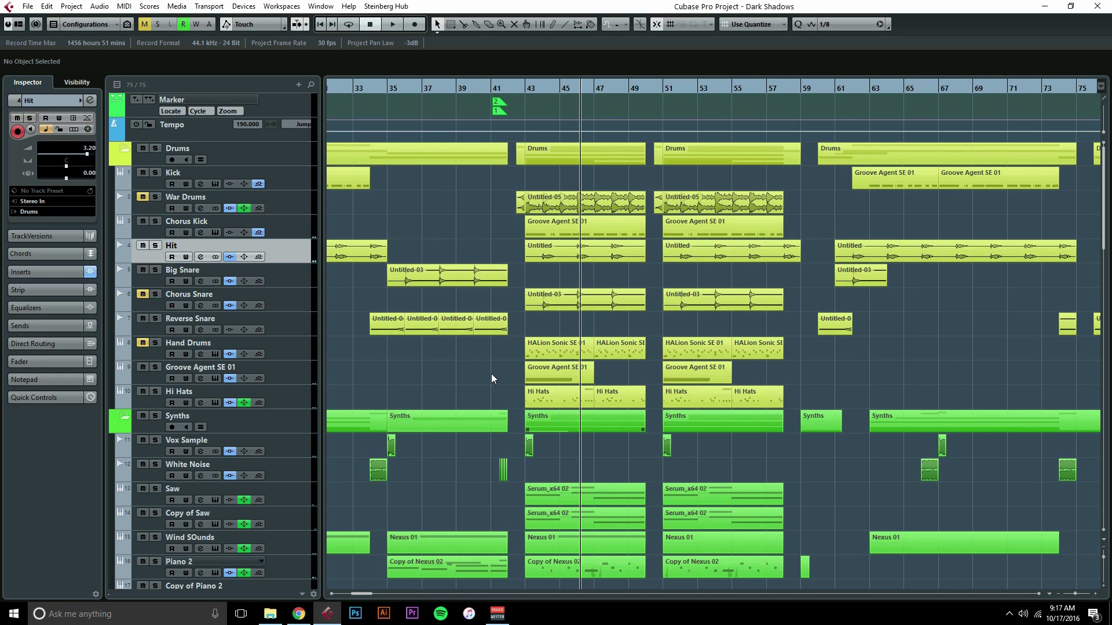
- Solo the Drums folder, unmute Hand Drums and replay from just before bar 43
{"action": "left_click", "coordinate": [154, 148]}
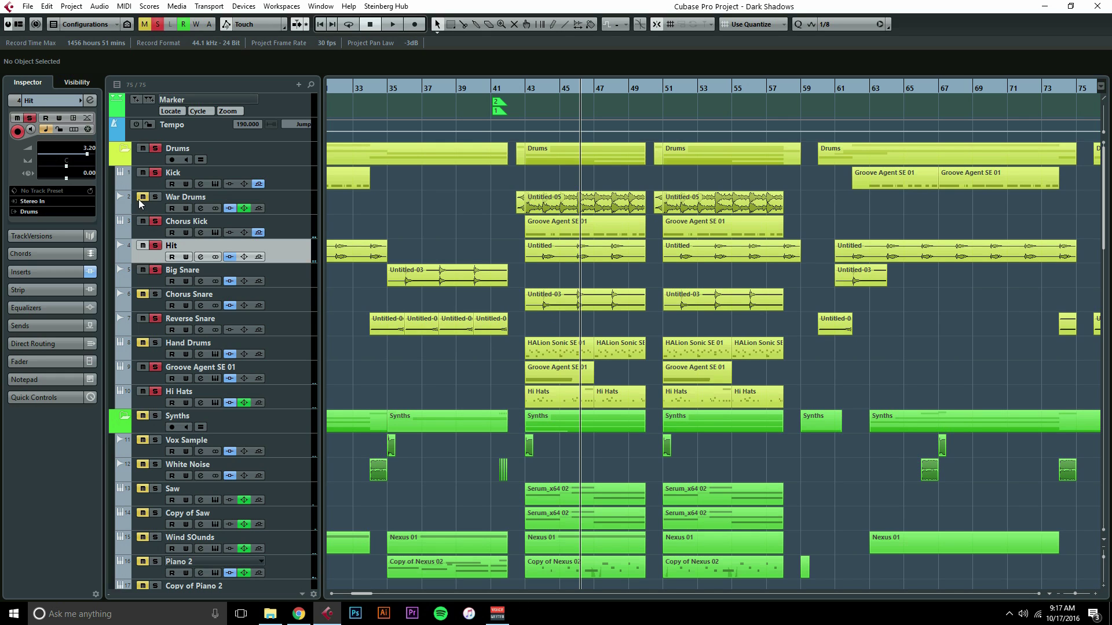
{"action": "left_click", "coordinate": [143, 343]}
{"action": "left_click", "coordinate": [522, 88]}
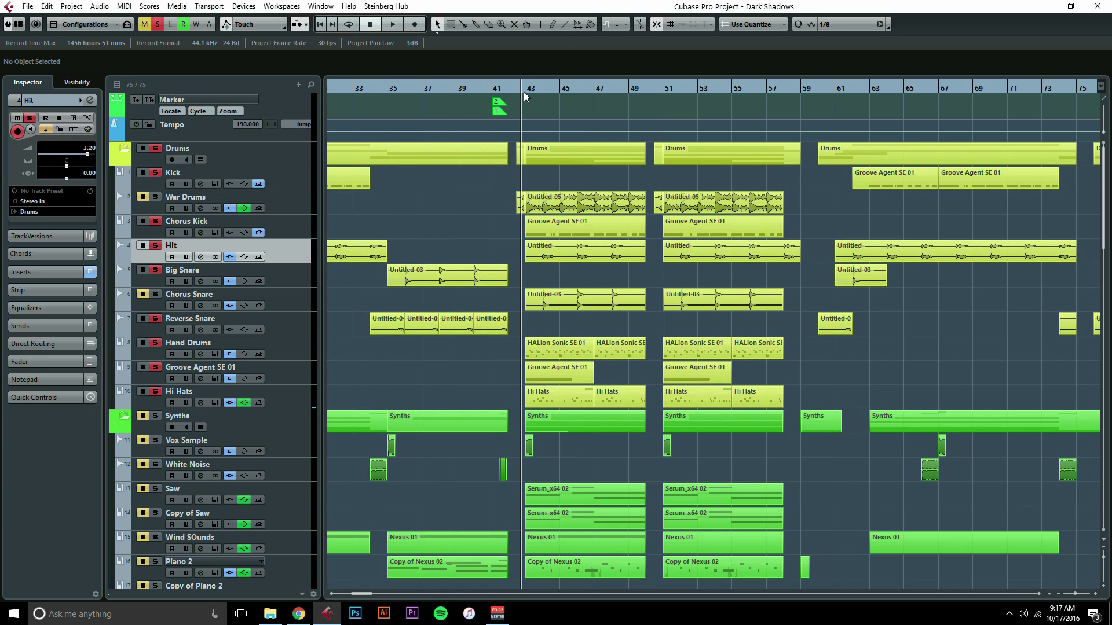
{"action": "key", "text": "space"}
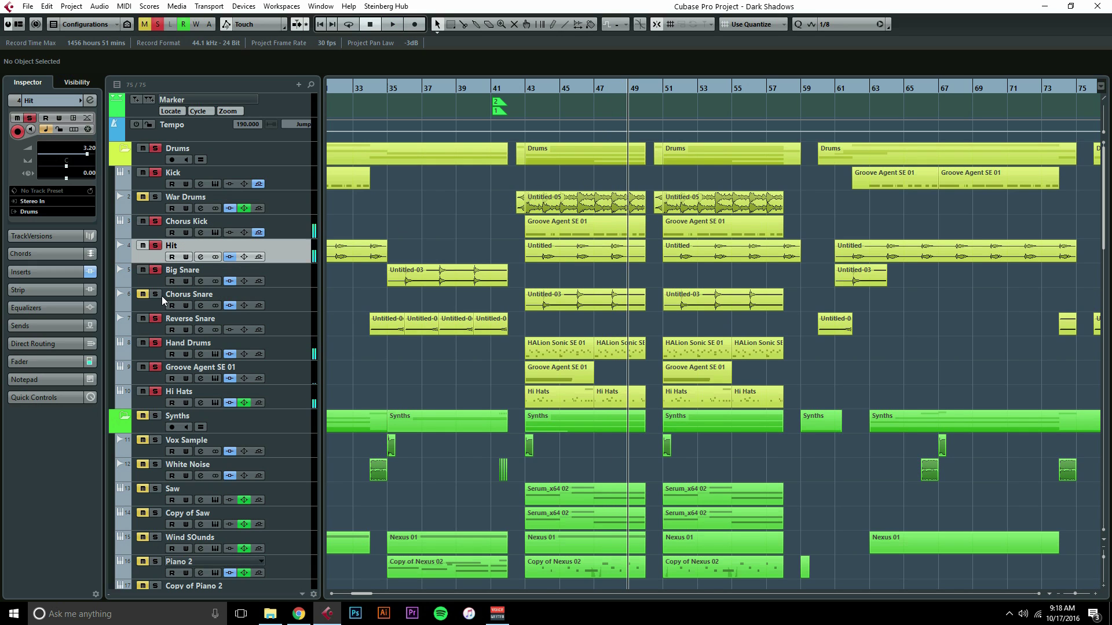
{"action": "left_click", "coordinate": [291, 308]}
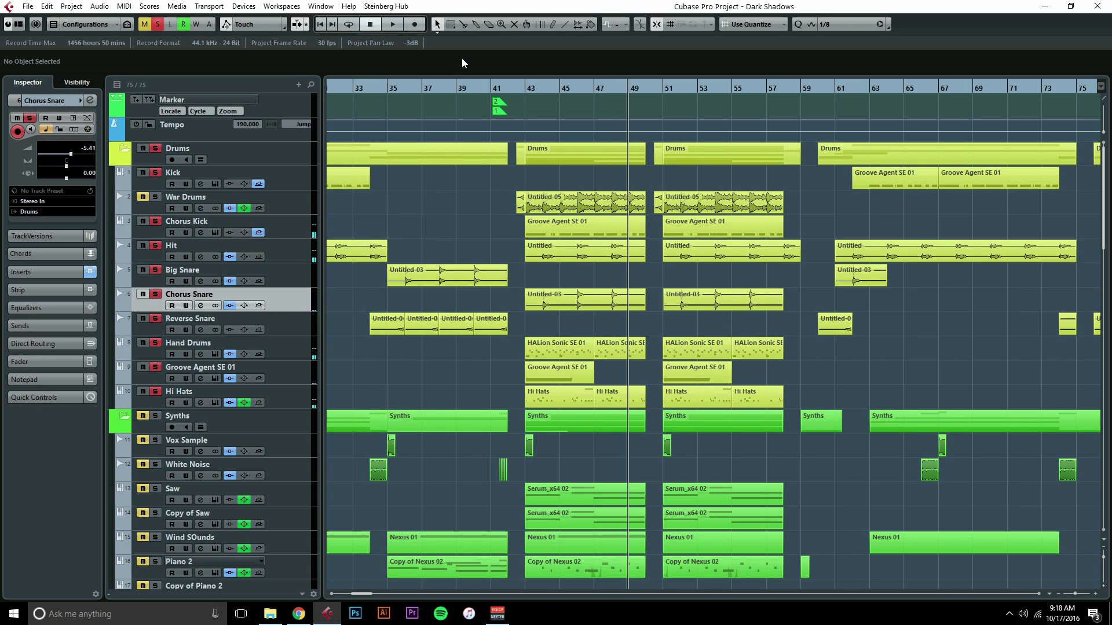
{"action": "left_click", "coordinate": [519, 88]}
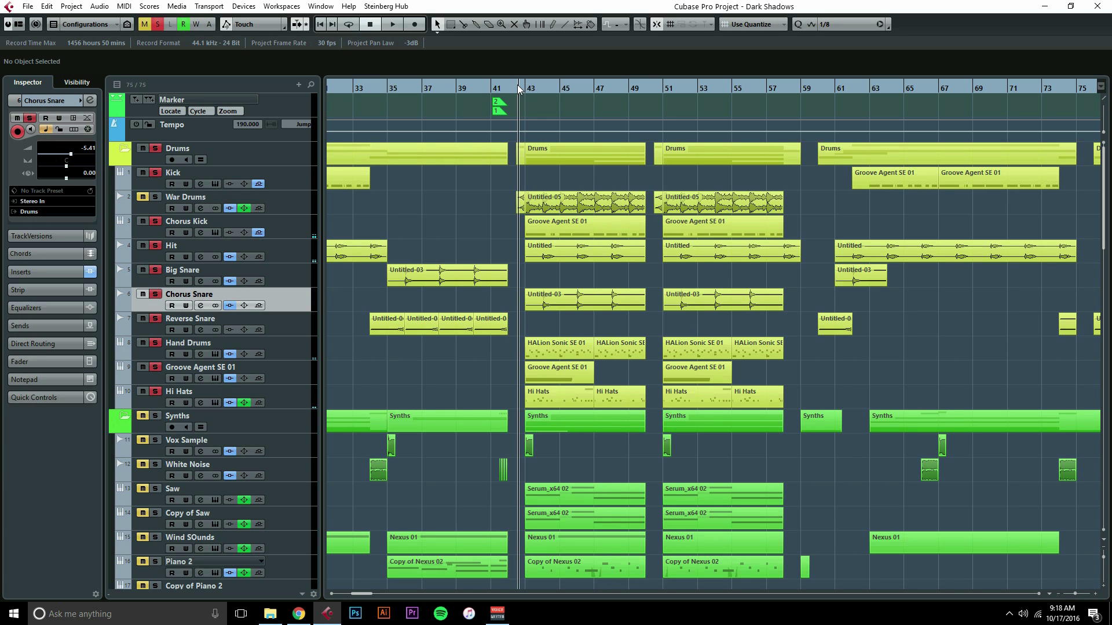
{"action": "key", "text": "space"}
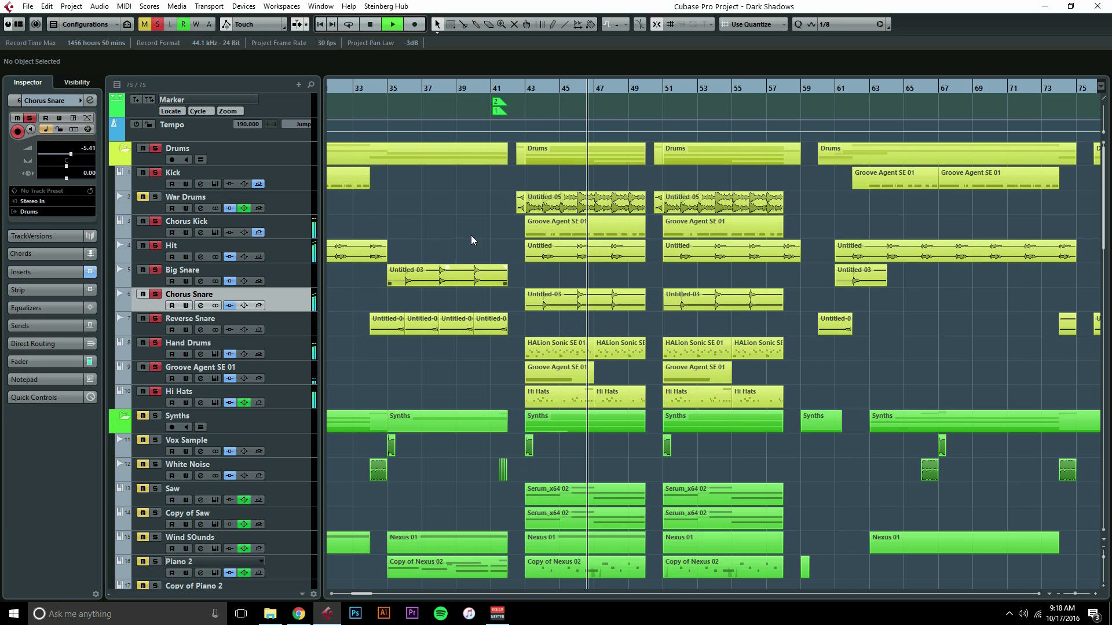
{"action": "key", "text": "space"}
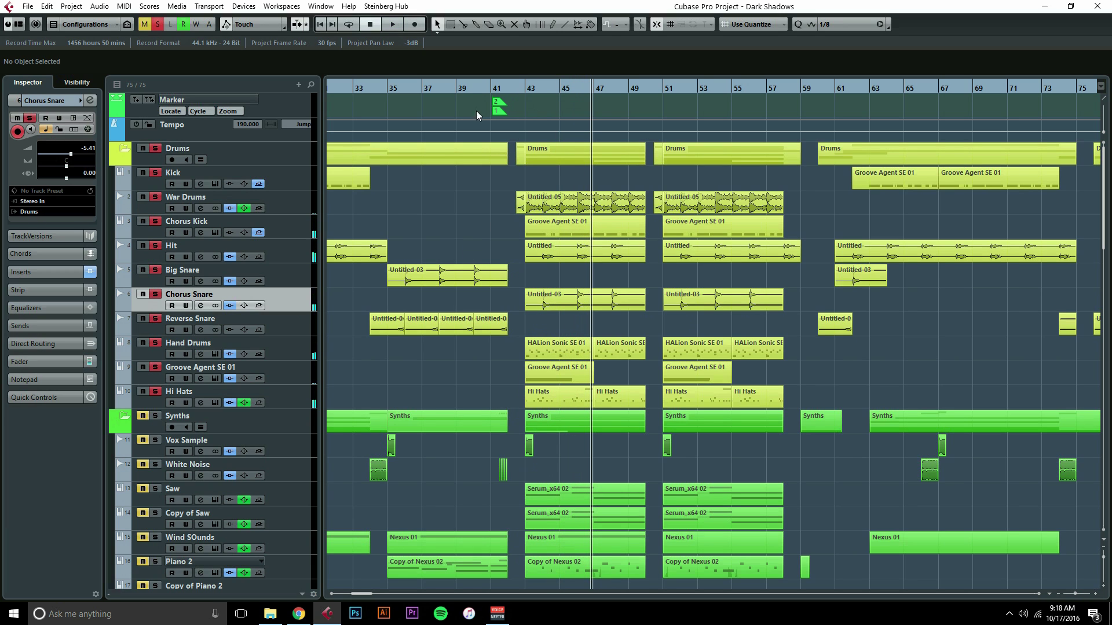
{"action": "left_click", "coordinate": [511, 100]}
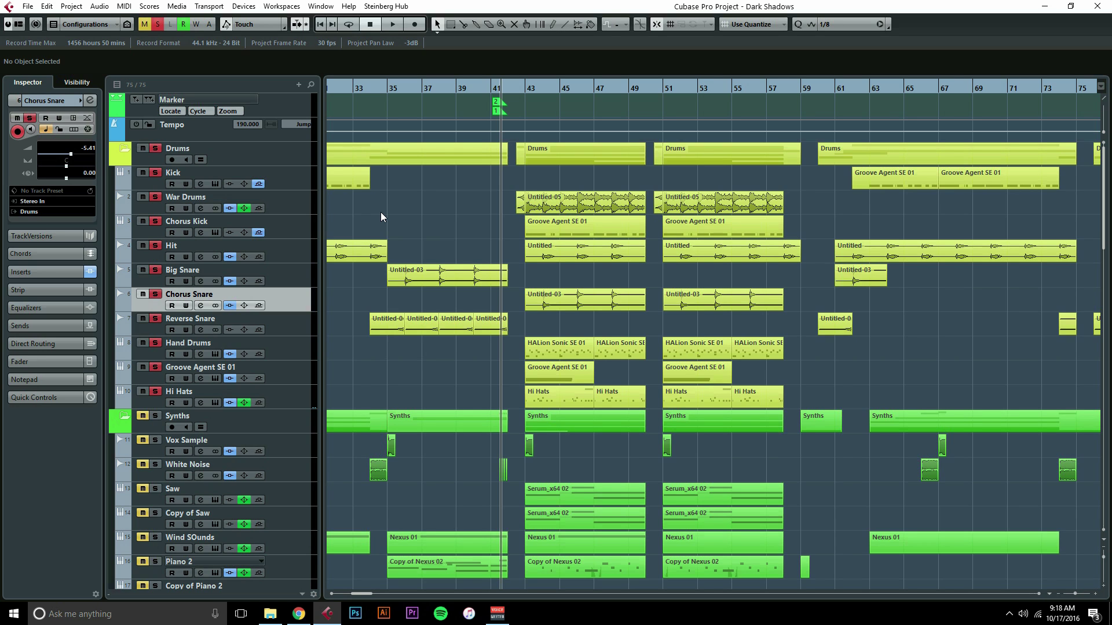
{"action": "key", "text": "space"}
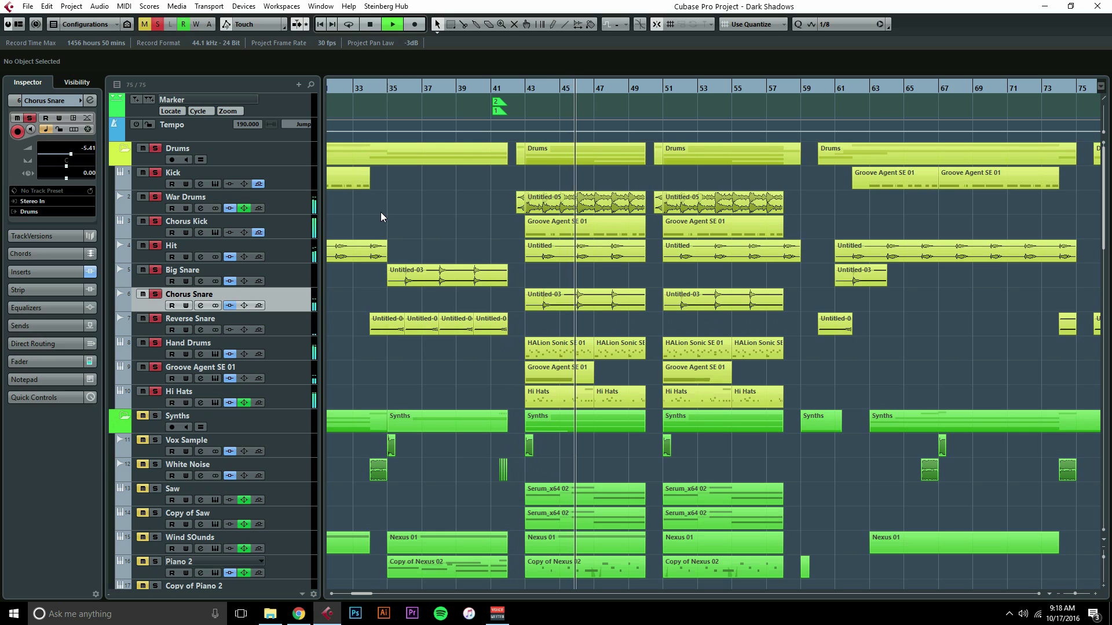
{"action": "key", "text": "space"}
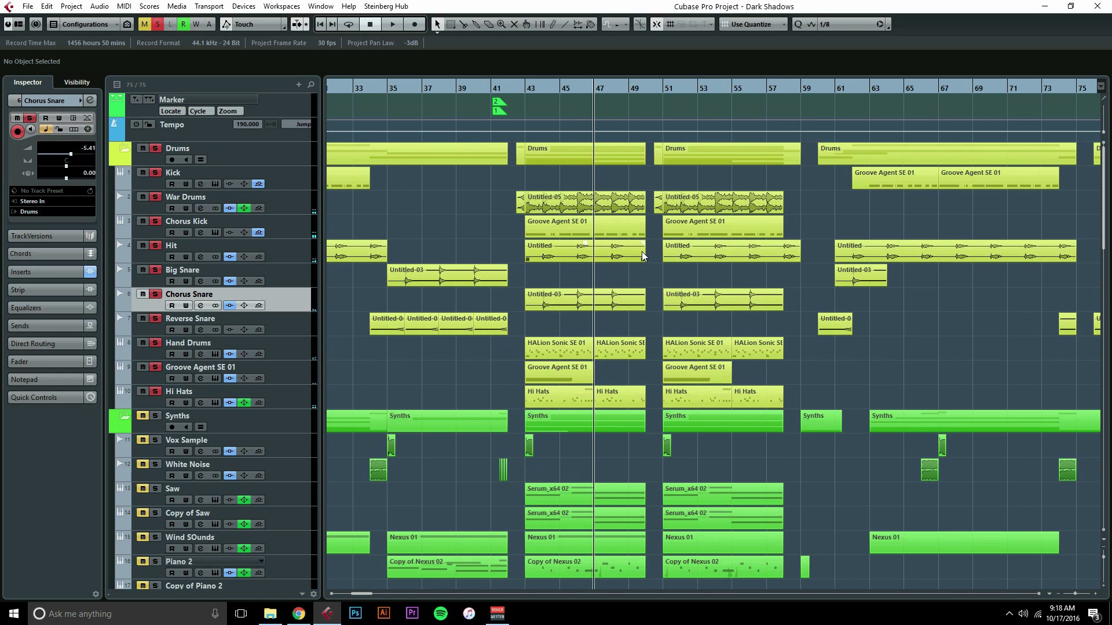
{"action": "left_click", "coordinate": [265, 210]}
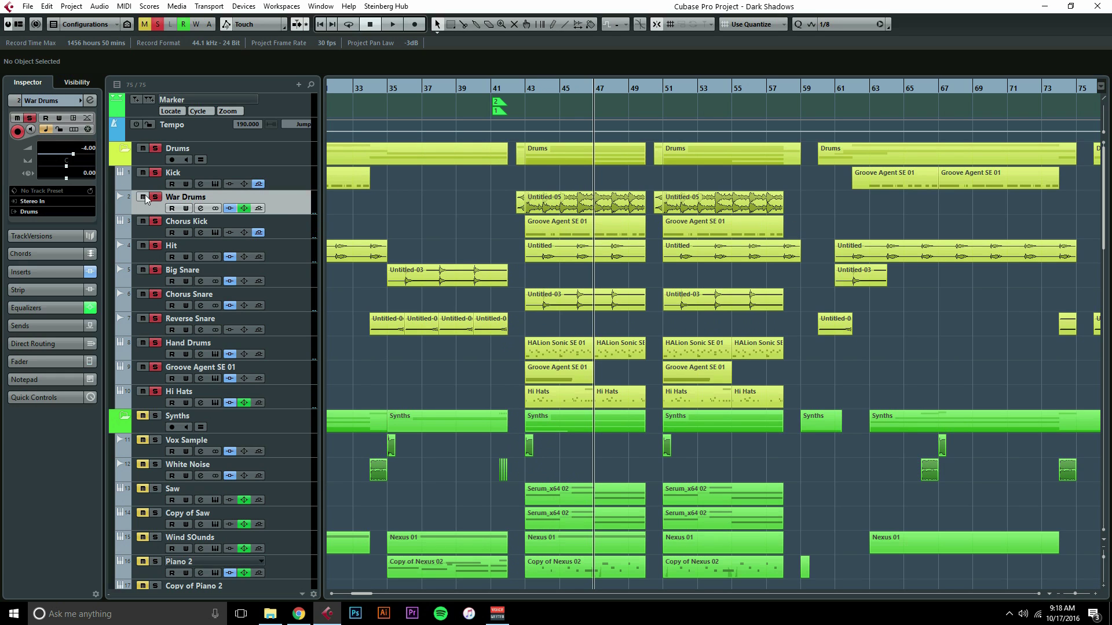
{"action": "left_click", "coordinate": [516, 86]}
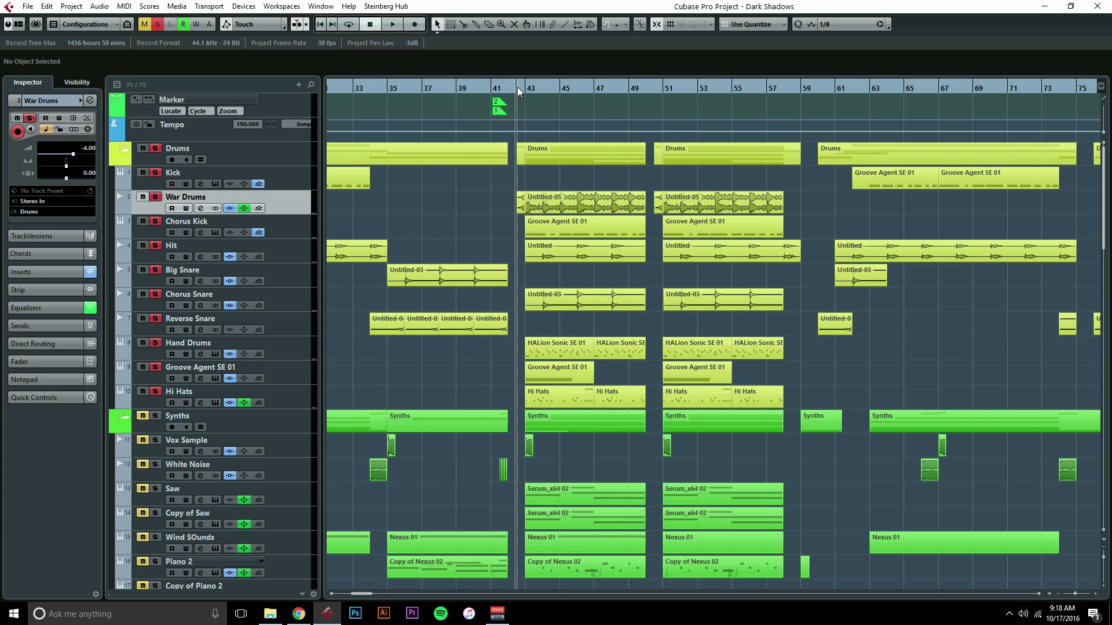
{"action": "key", "text": "space"}
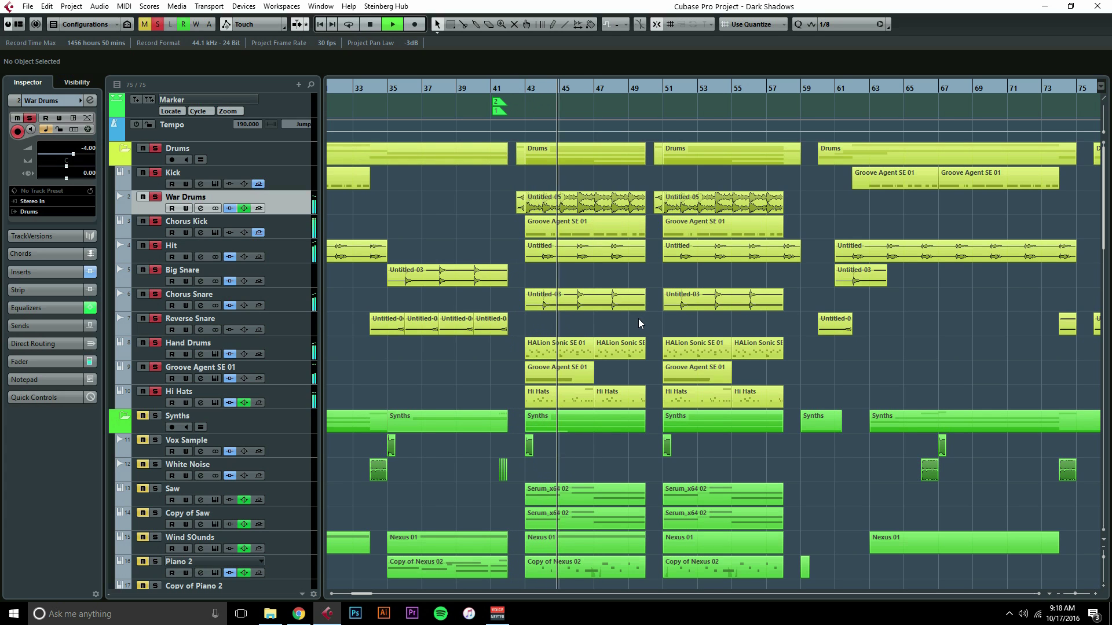
{"action": "key", "text": "space"}
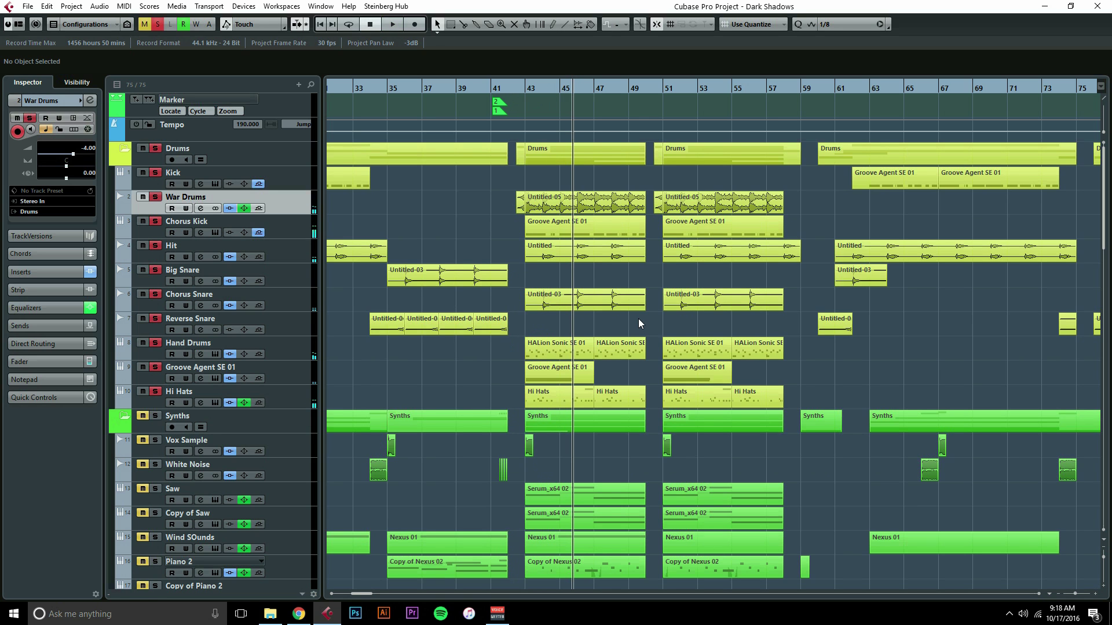
{"action": "scroll", "coordinate": [638, 318], "scroll_direction": "down", "scroll_amount": 5}
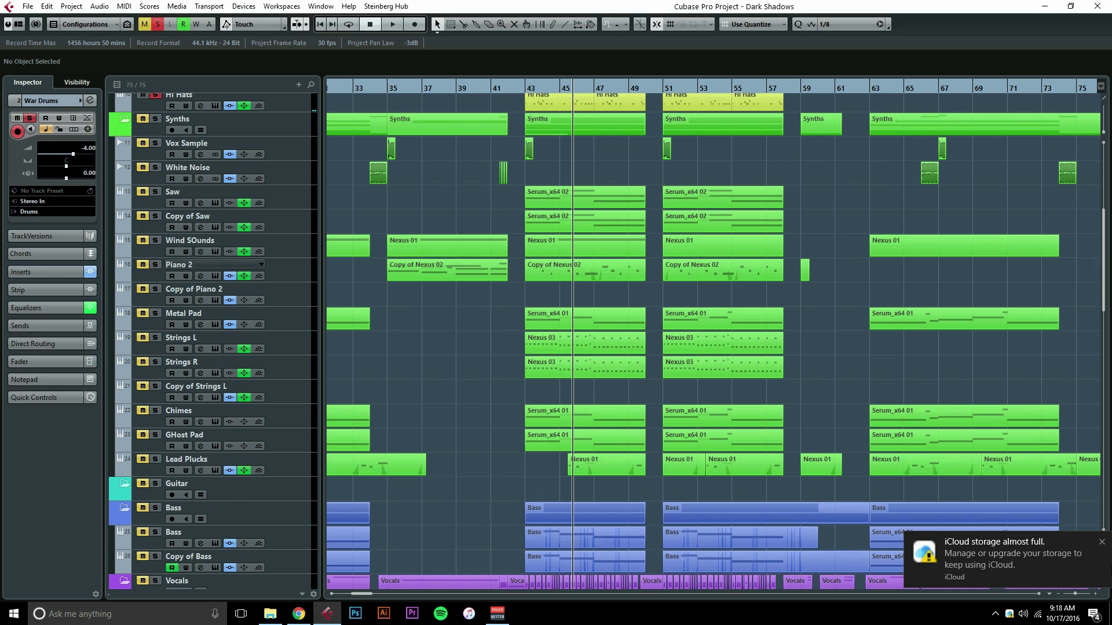